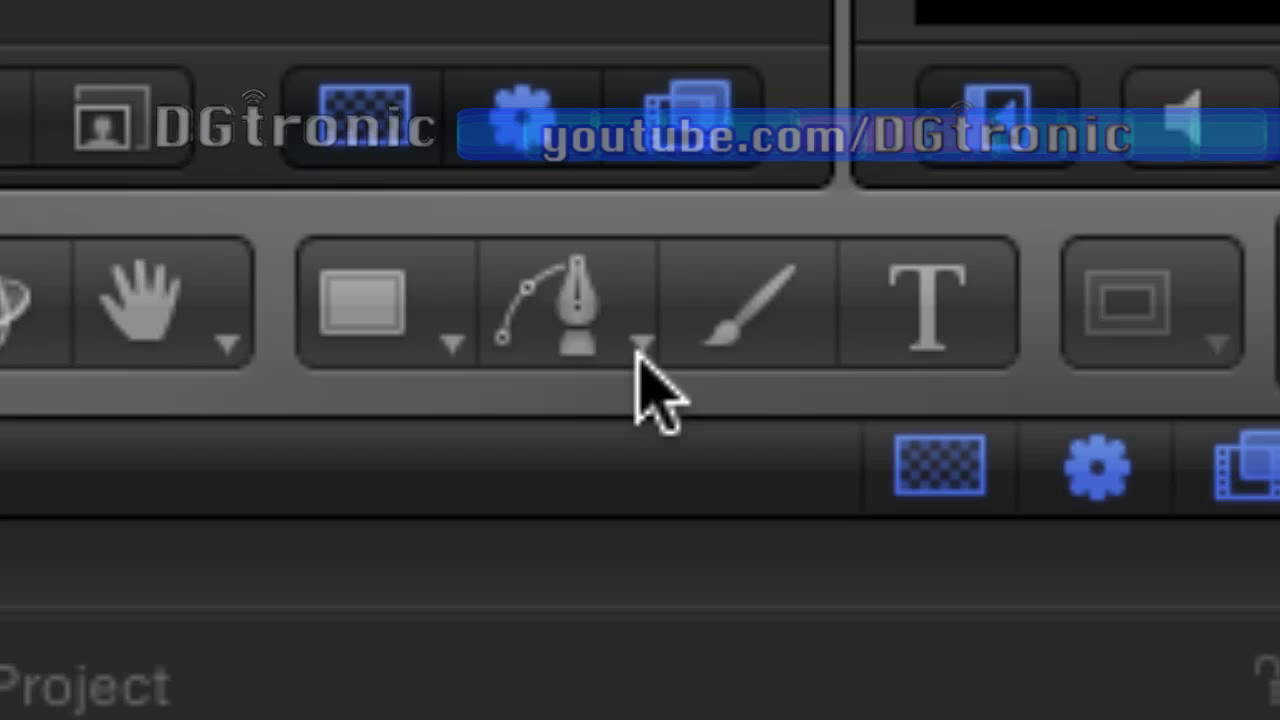
Step: With the Bezier tool, draw a curved wave top and square bottom corners, closing the shape
{"action": "left_click", "coordinate": [600, 462]}
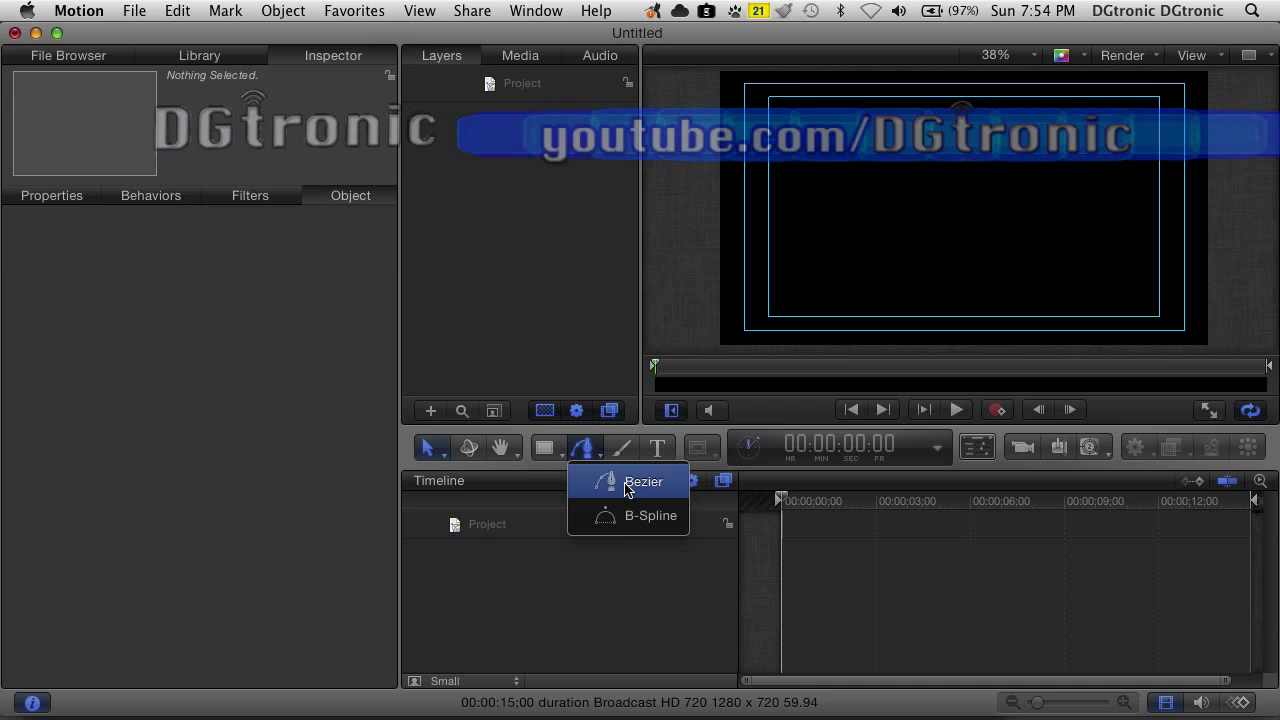
{"action": "left_click", "coordinate": [628, 487]}
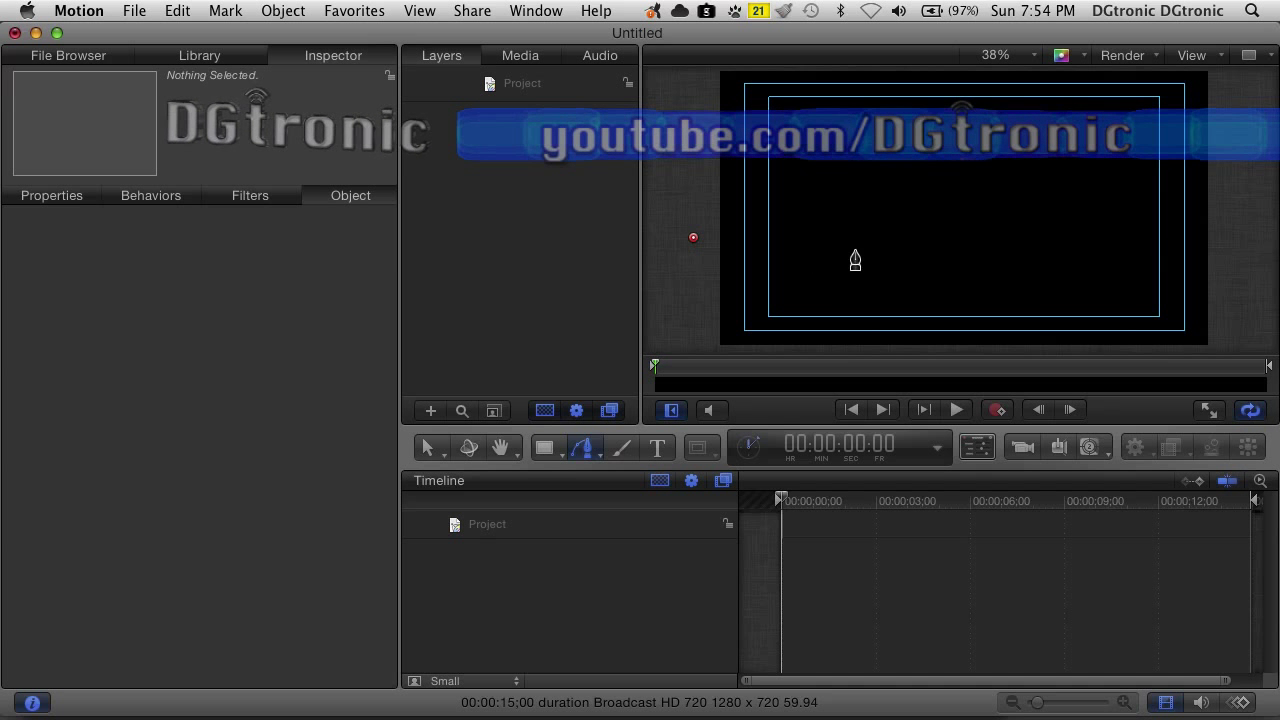
{"action": "left_click", "coordinate": [925, 262]}
{"action": "left_click_drag", "start_coordinate": [925, 262], "coordinate": [1026, 228]}
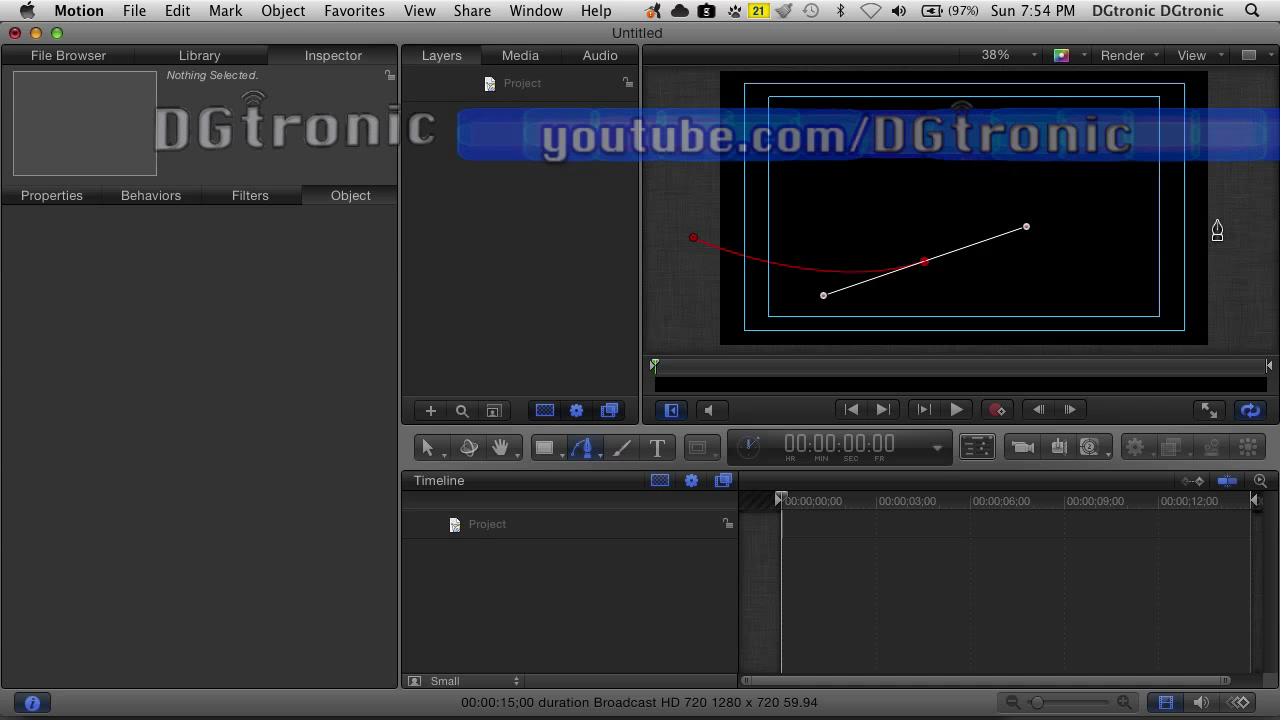
{"action": "left_click_drag", "start_coordinate": [1219, 220], "coordinate": [1274, 158]}
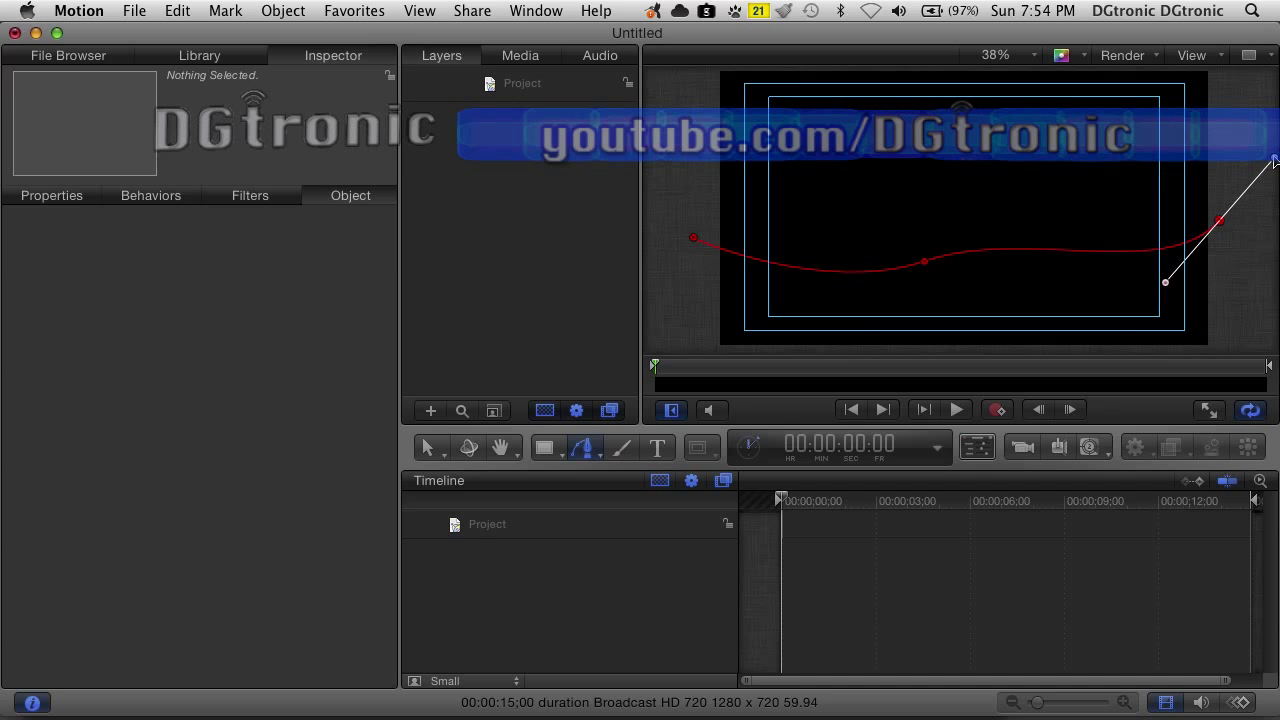
{"action": "left_click", "coordinate": [1229, 345]}
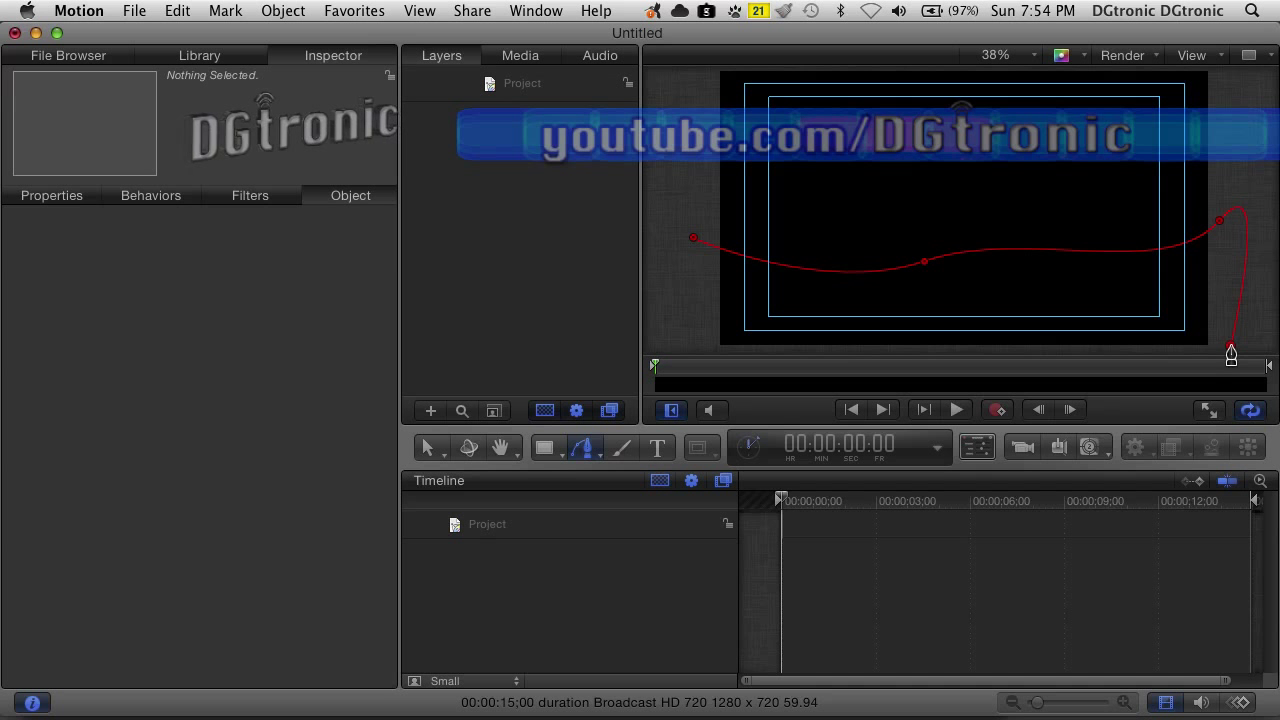
{"action": "left_click", "coordinate": [686, 349]}
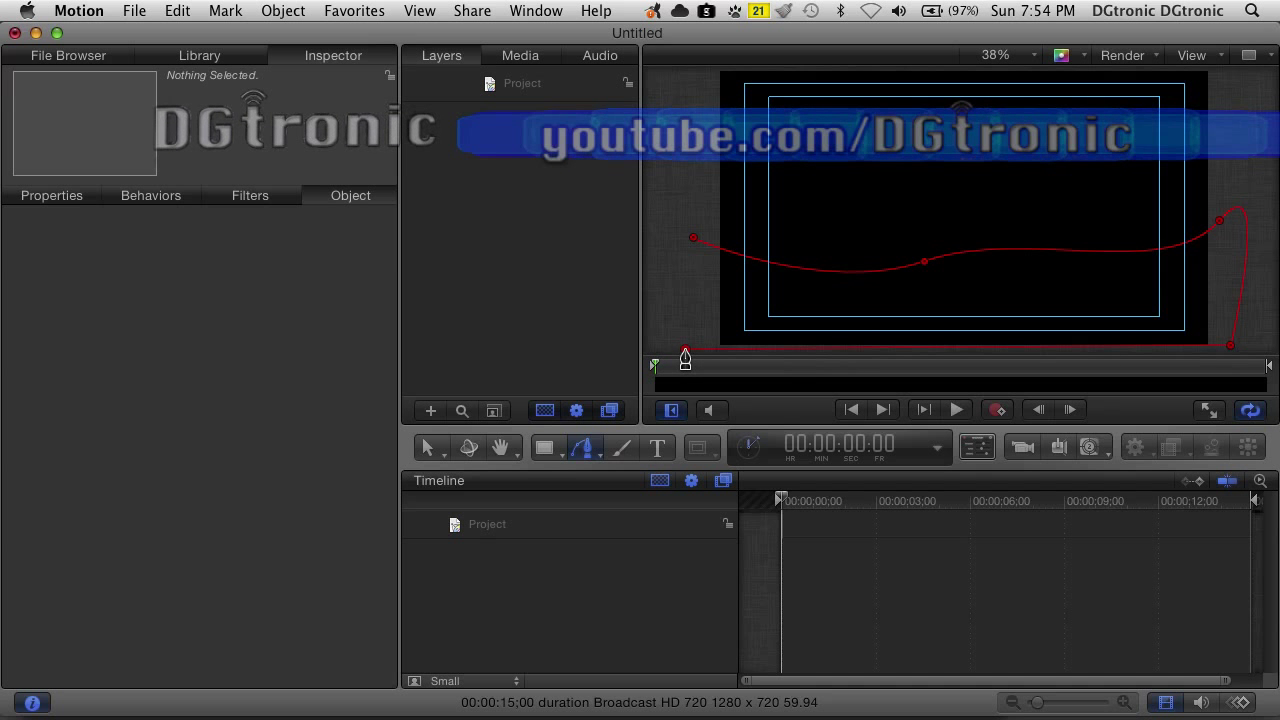
{"action": "left_click", "coordinate": [693, 238]}
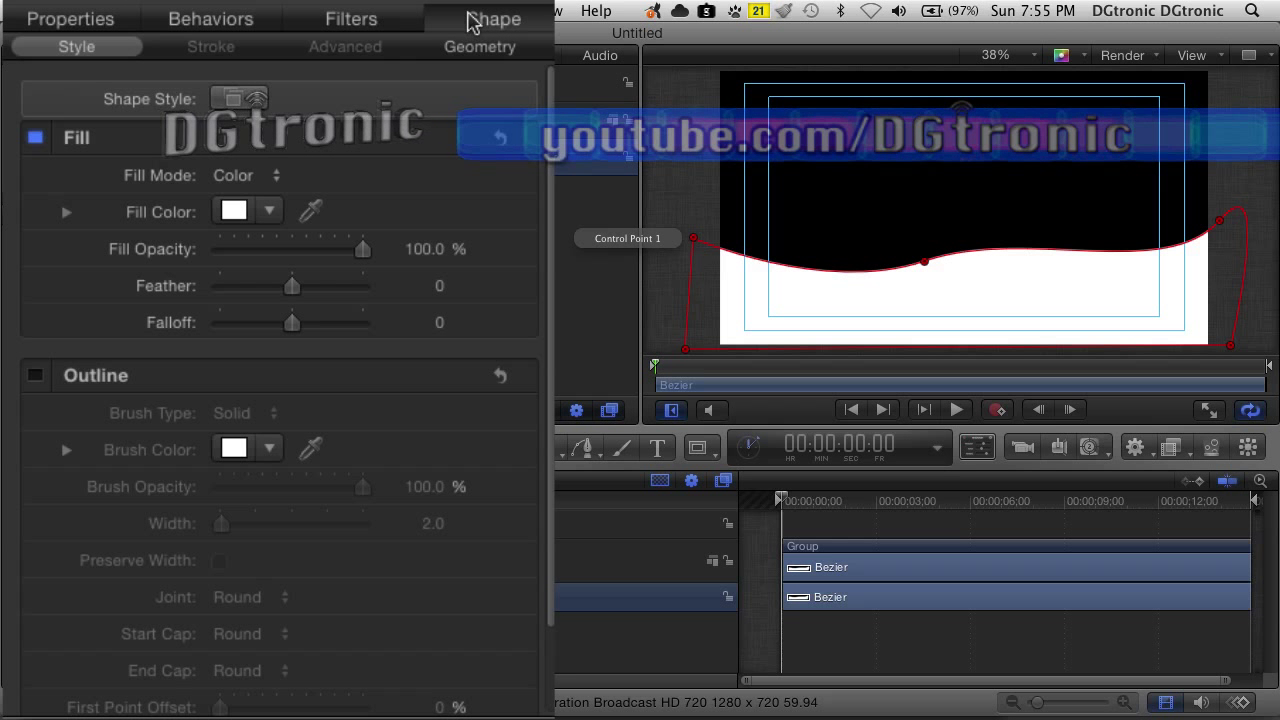
{"action": "left_click", "coordinate": [279, 183]}
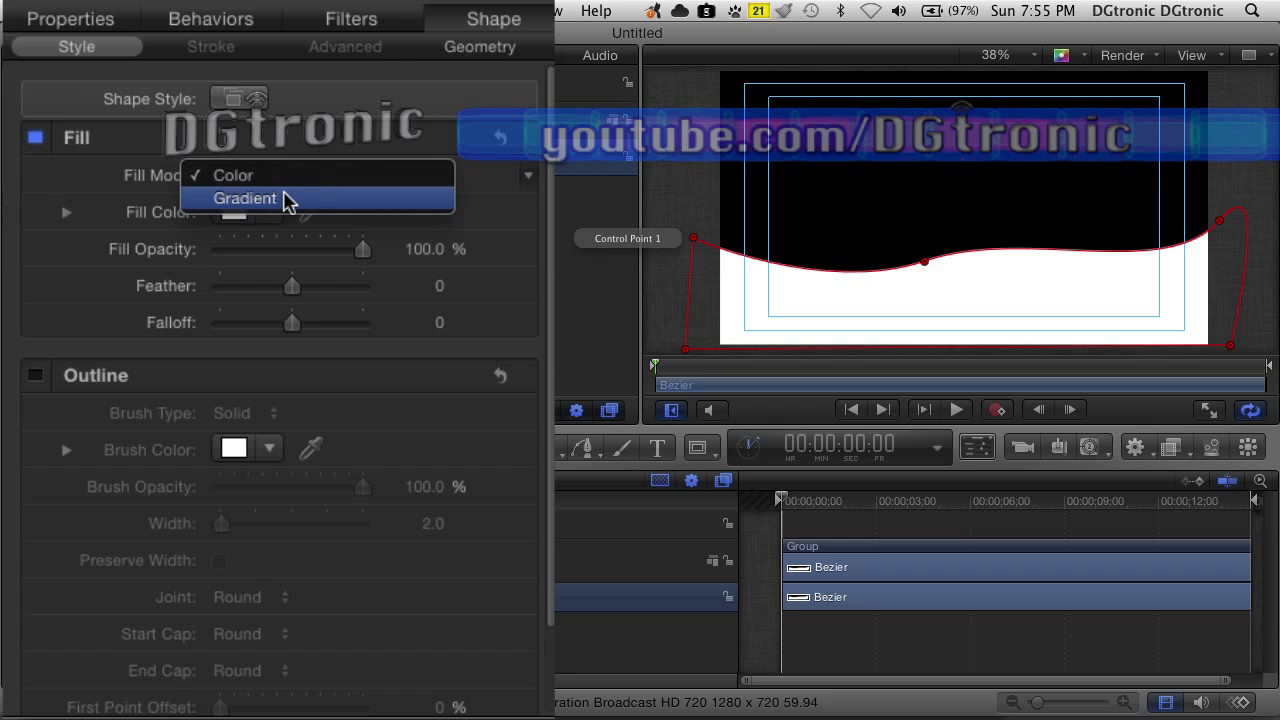
{"action": "left_click", "coordinate": [288, 199]}
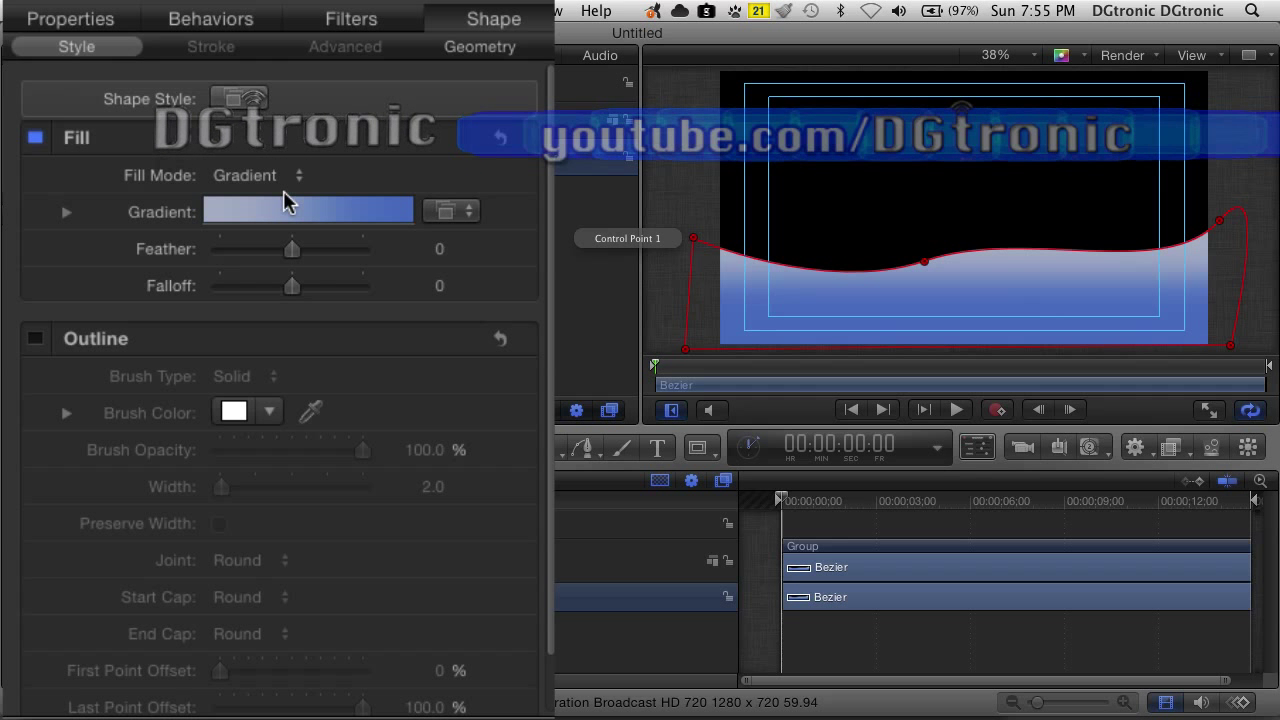
{"action": "left_click", "coordinate": [302, 178]}
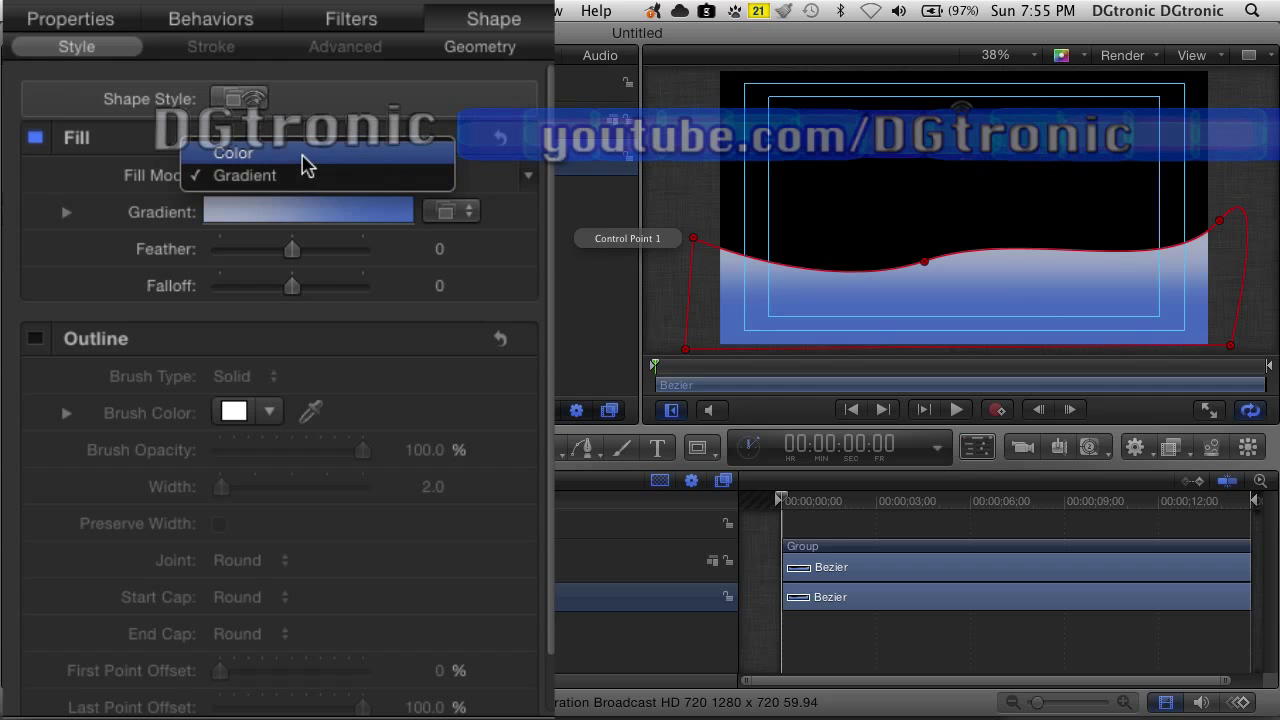
{"action": "left_click", "coordinate": [305, 160]}
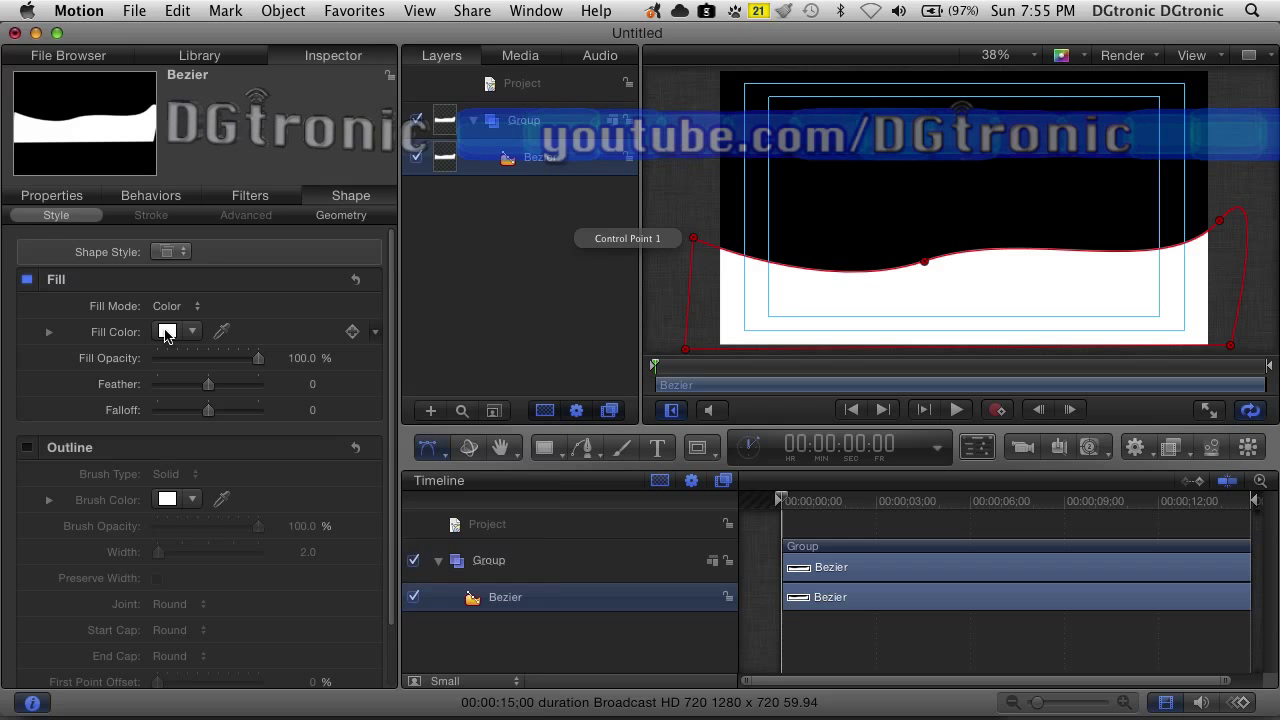
Step: Pick red on the Colors wheel for the wave's fill colour
{"action": "left_click", "coordinate": [166, 333]}
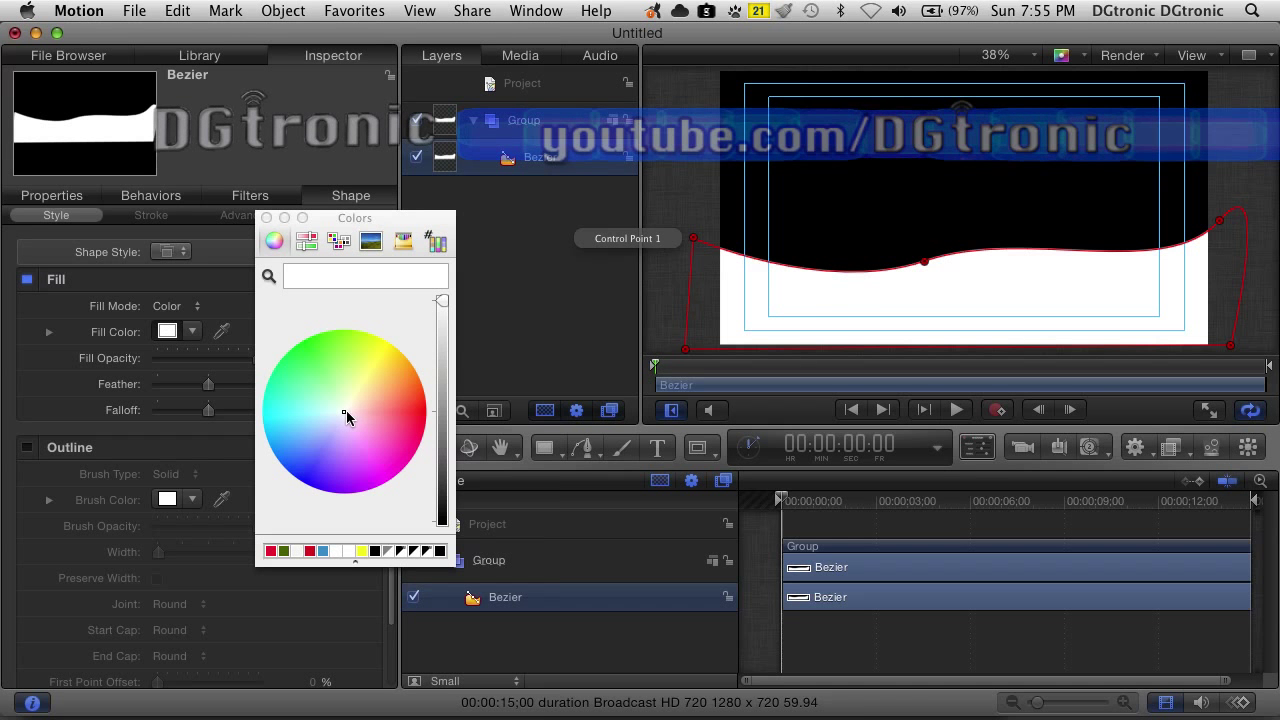
{"action": "left_click_drag", "start_coordinate": [347, 412], "coordinate": [430, 414]}
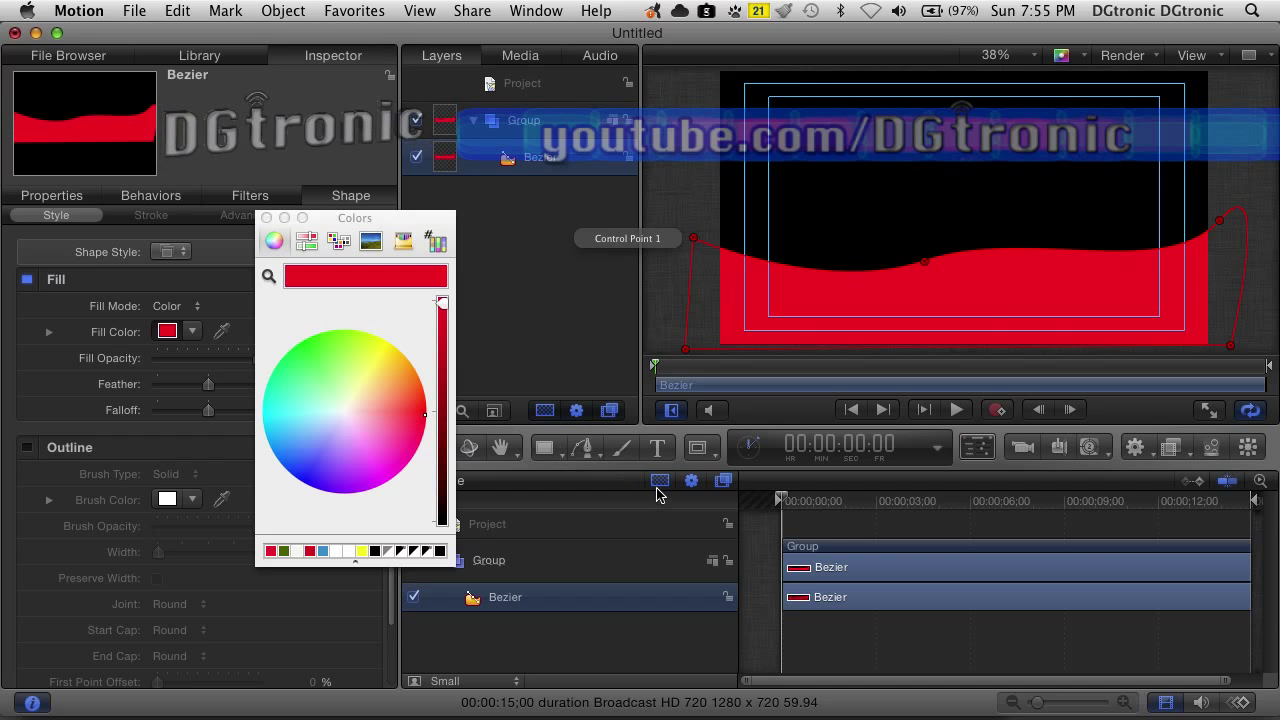
Step: With Record on, keyframe the fill to magenta at 00:00:04:26, then scrub to about 7 seconds
{"action": "left_click", "coordinate": [999, 412]}
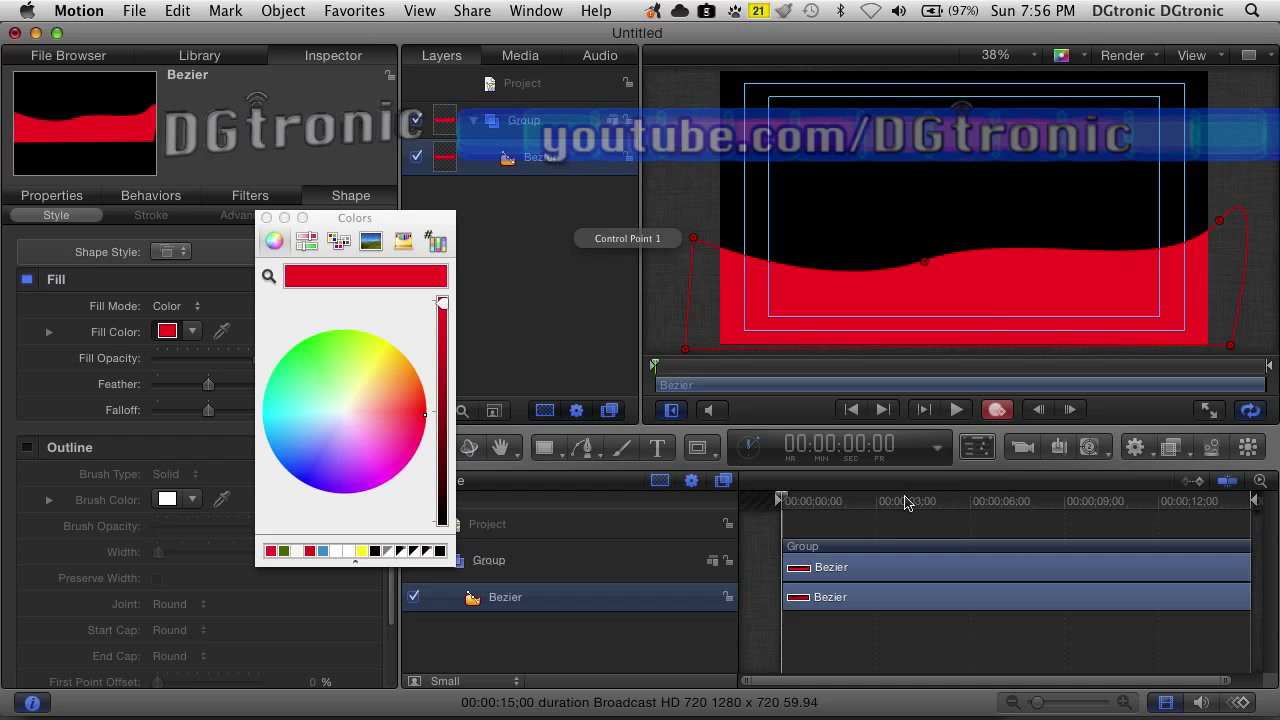
{"action": "left_click_drag", "start_coordinate": [786, 500], "coordinate": [922, 502]}
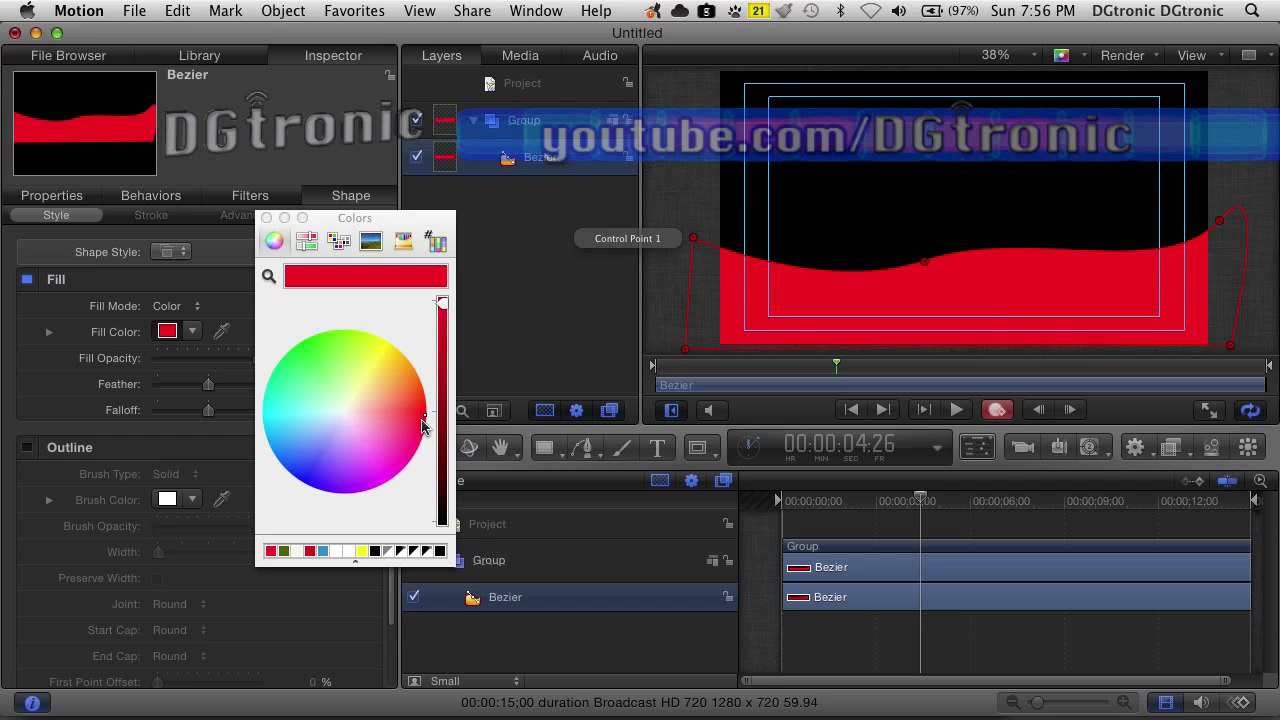
{"action": "left_click", "coordinate": [381, 470]}
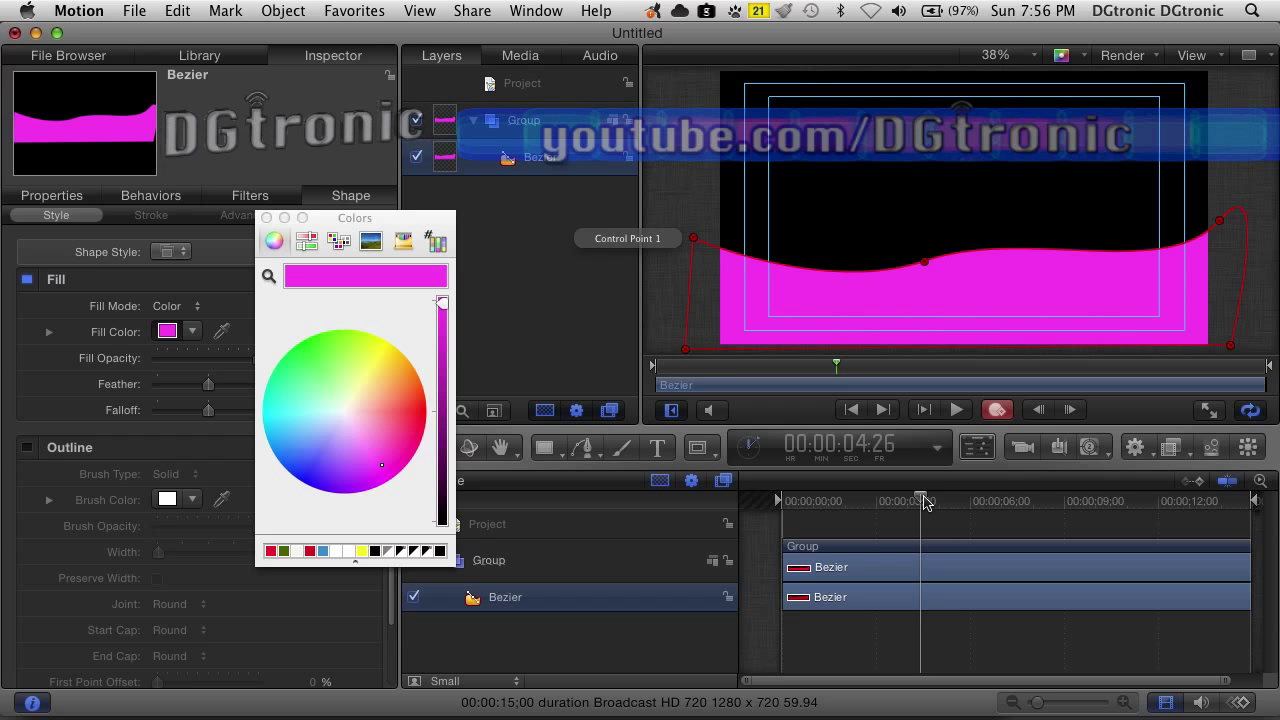
{"action": "left_click_drag", "start_coordinate": [922, 503], "coordinate": [1007, 503]}
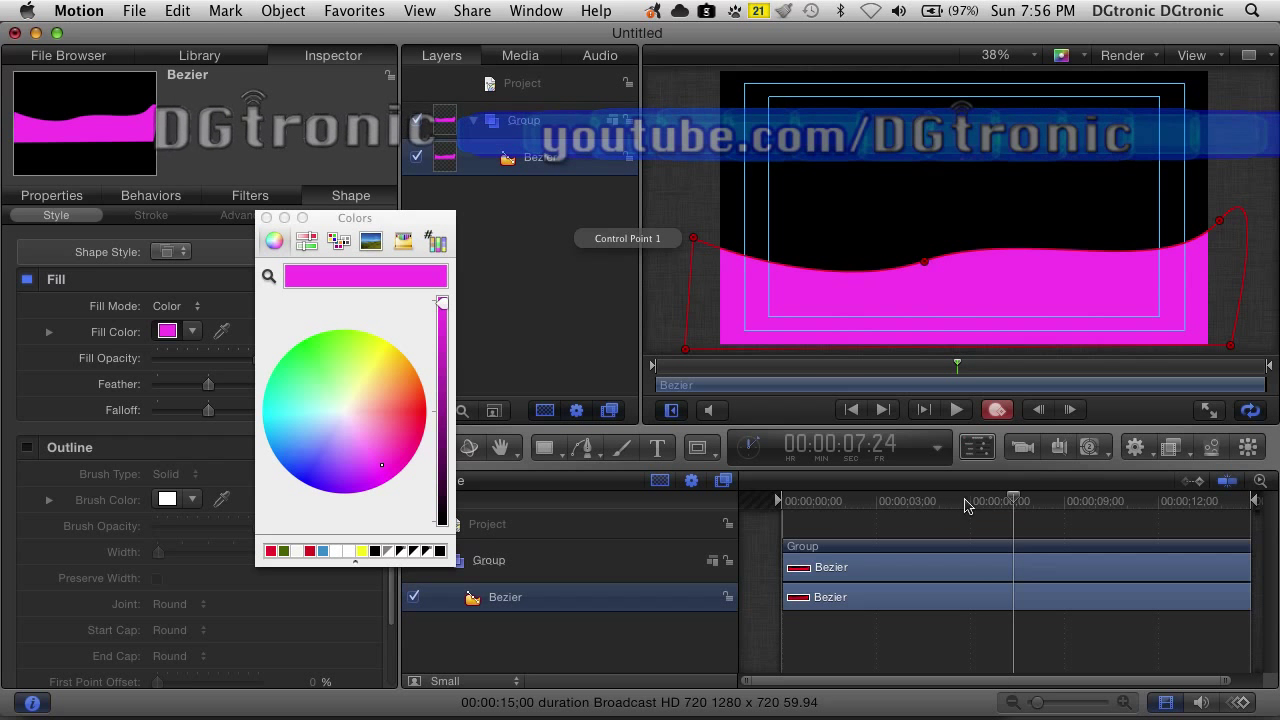
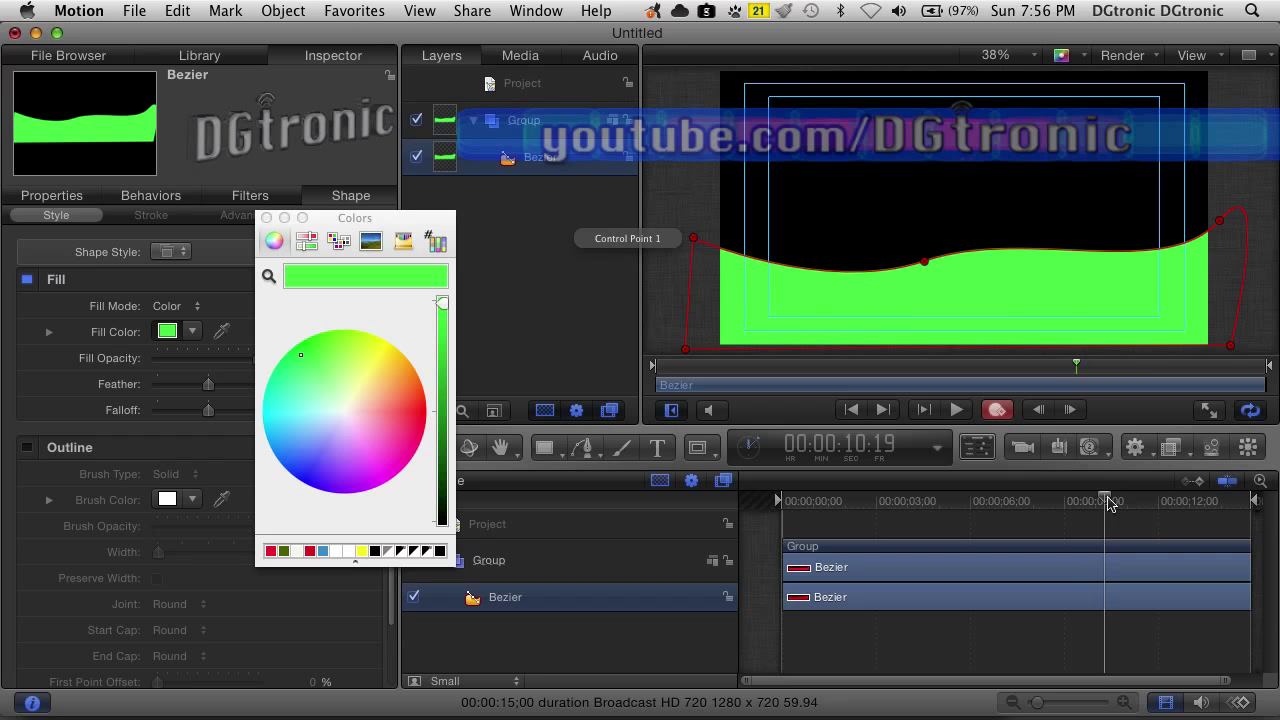
Step: Keyframe the wave's fill yellow at about 13 seconds and red at the timeline end
{"action": "left_click_drag", "start_coordinate": [1108, 503], "coordinate": [1198, 508]}
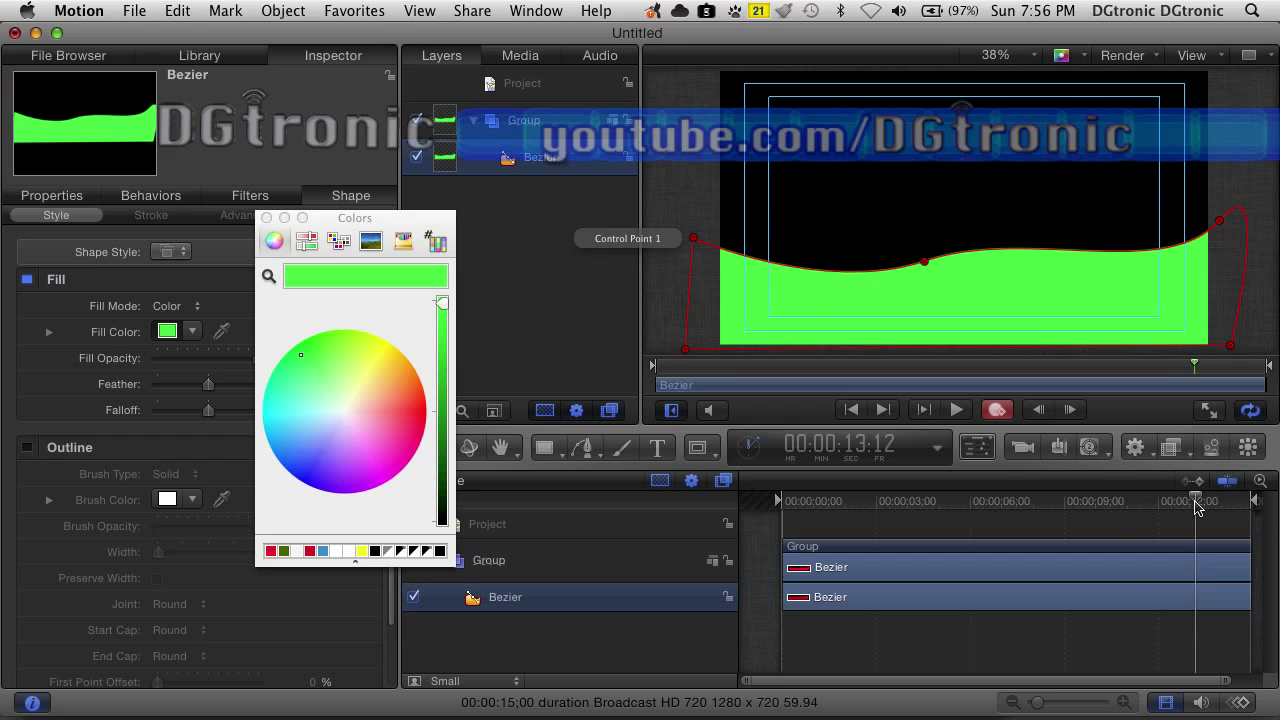
{"action": "left_click", "coordinate": [377, 345]}
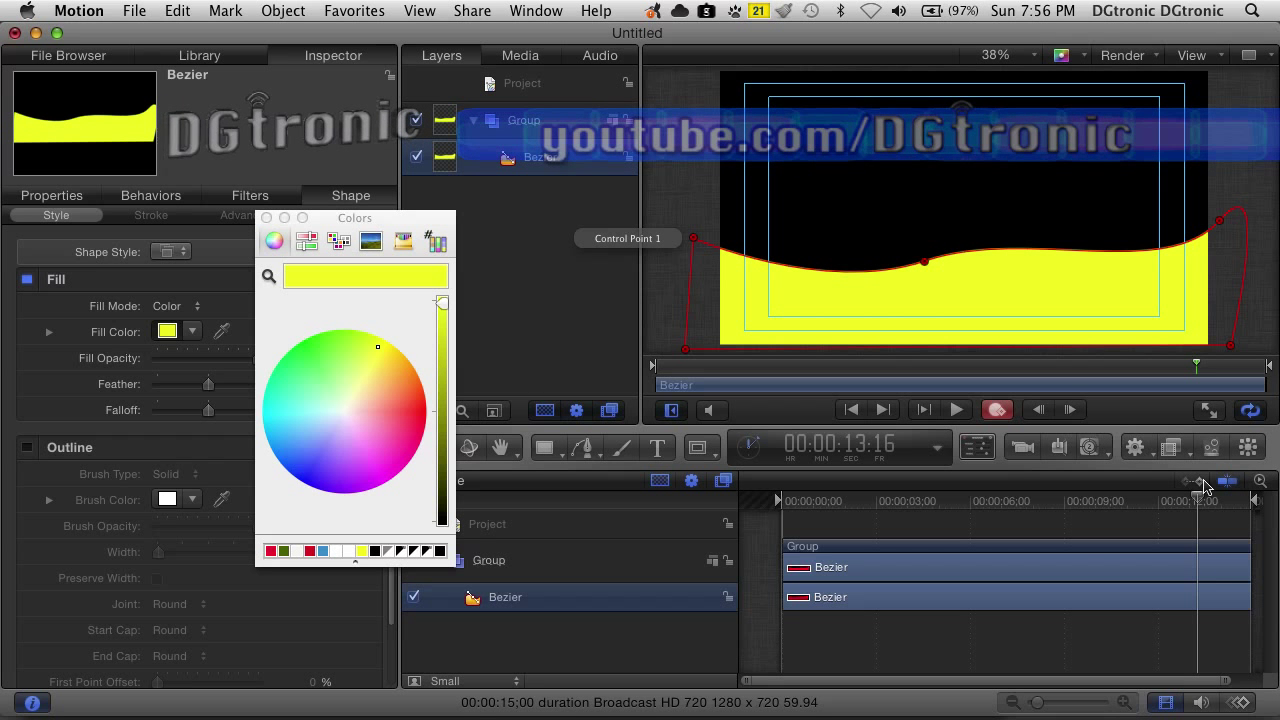
{"action": "left_click_drag", "start_coordinate": [1201, 502], "coordinate": [1250, 507]}
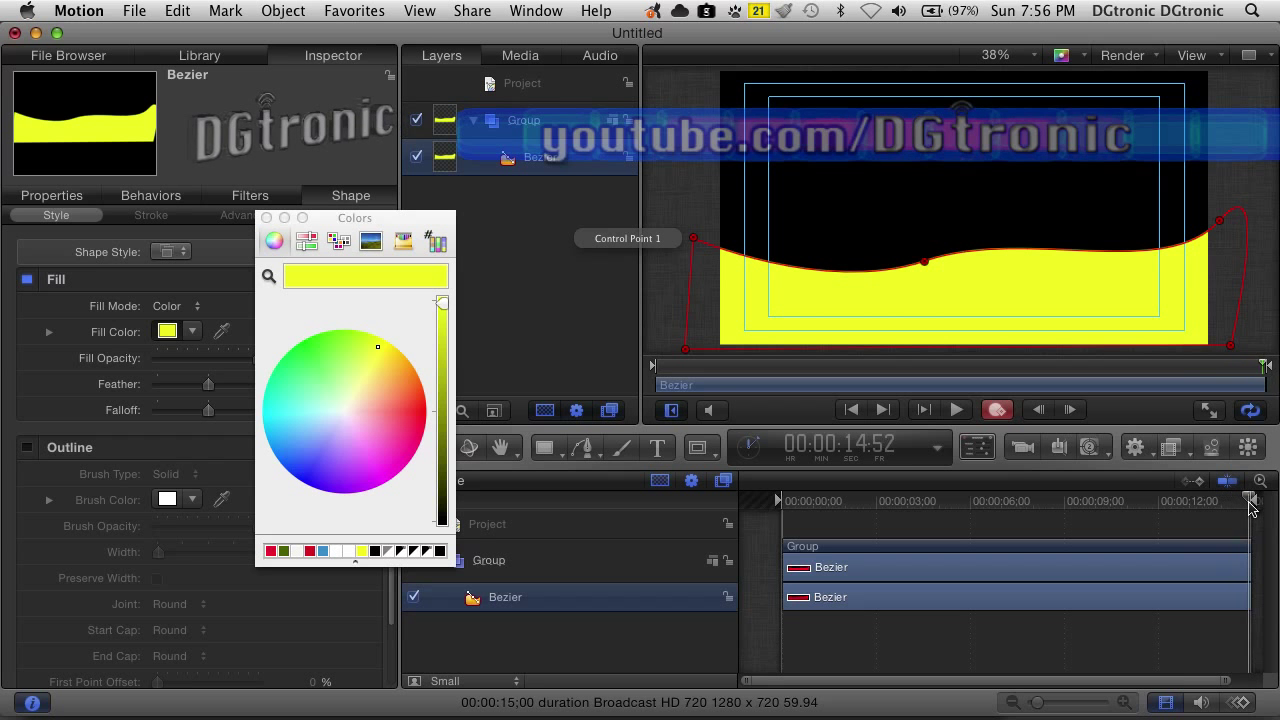
{"action": "left_click", "coordinate": [421, 421]}
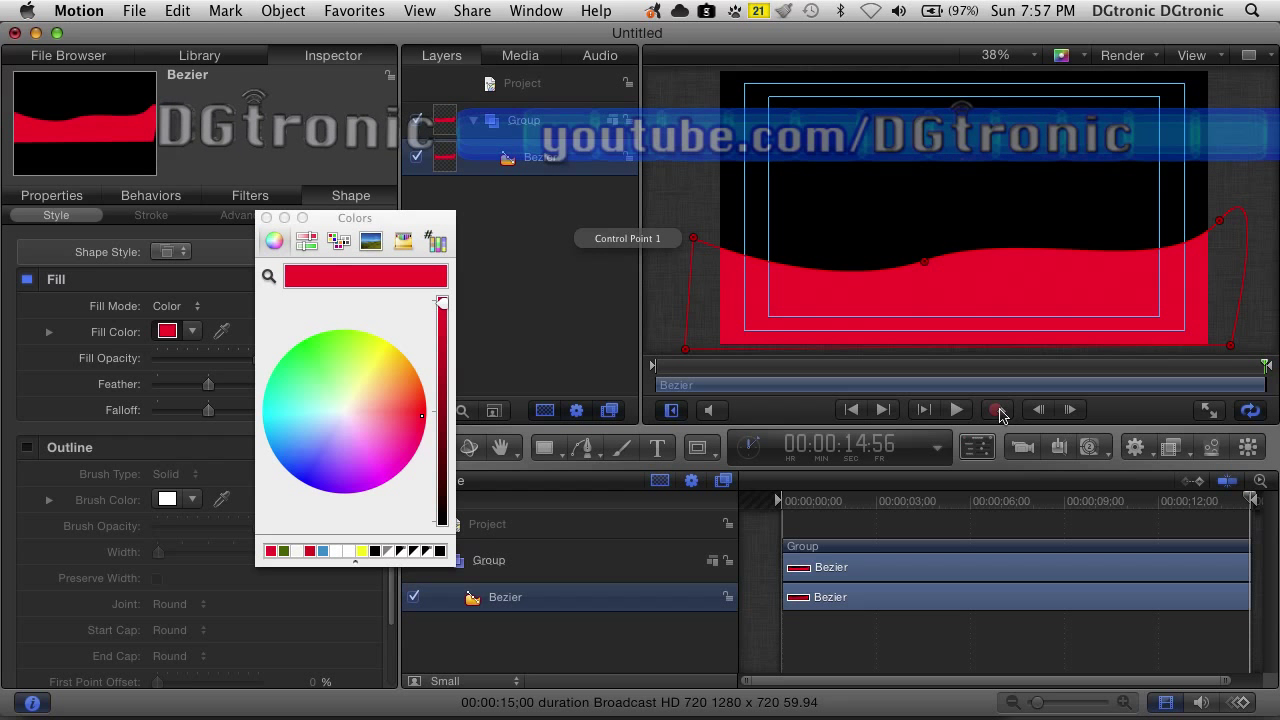
Step: Preview the fill colour animation, then stop it and return the playhead to the start
{"action": "left_click", "coordinate": [955, 411]}
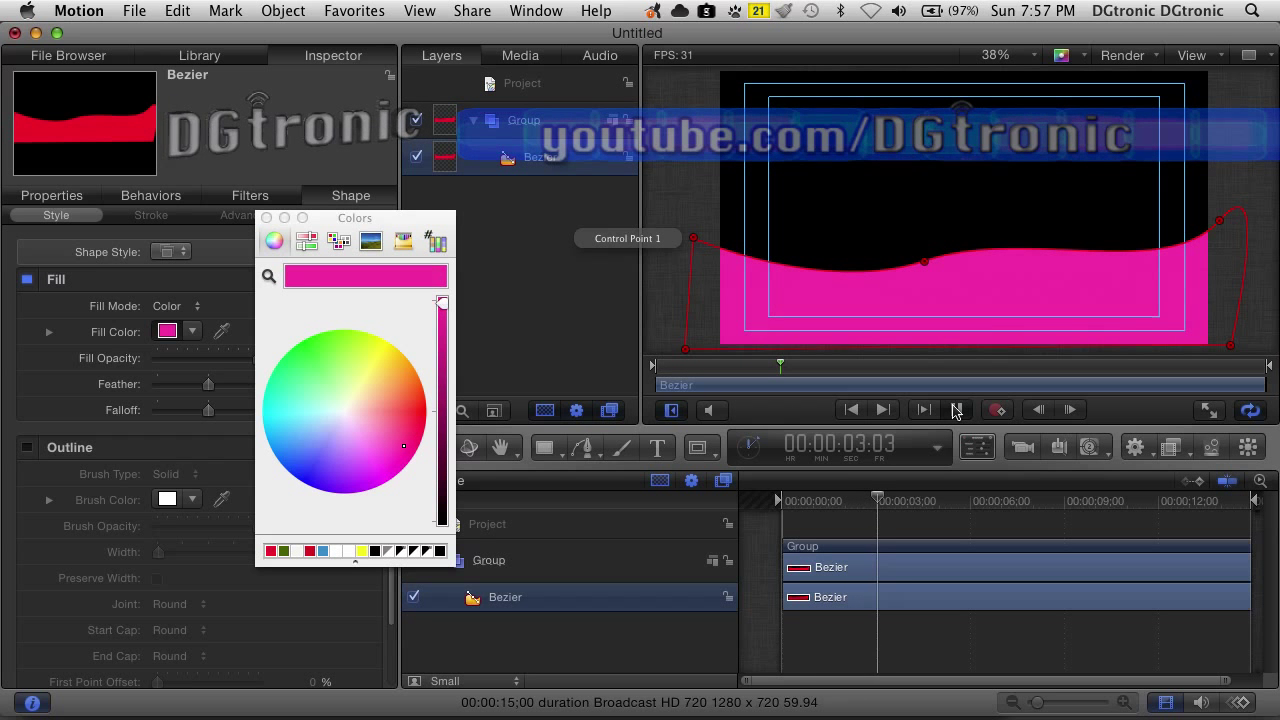
{"action": "left_click", "coordinate": [956, 410]}
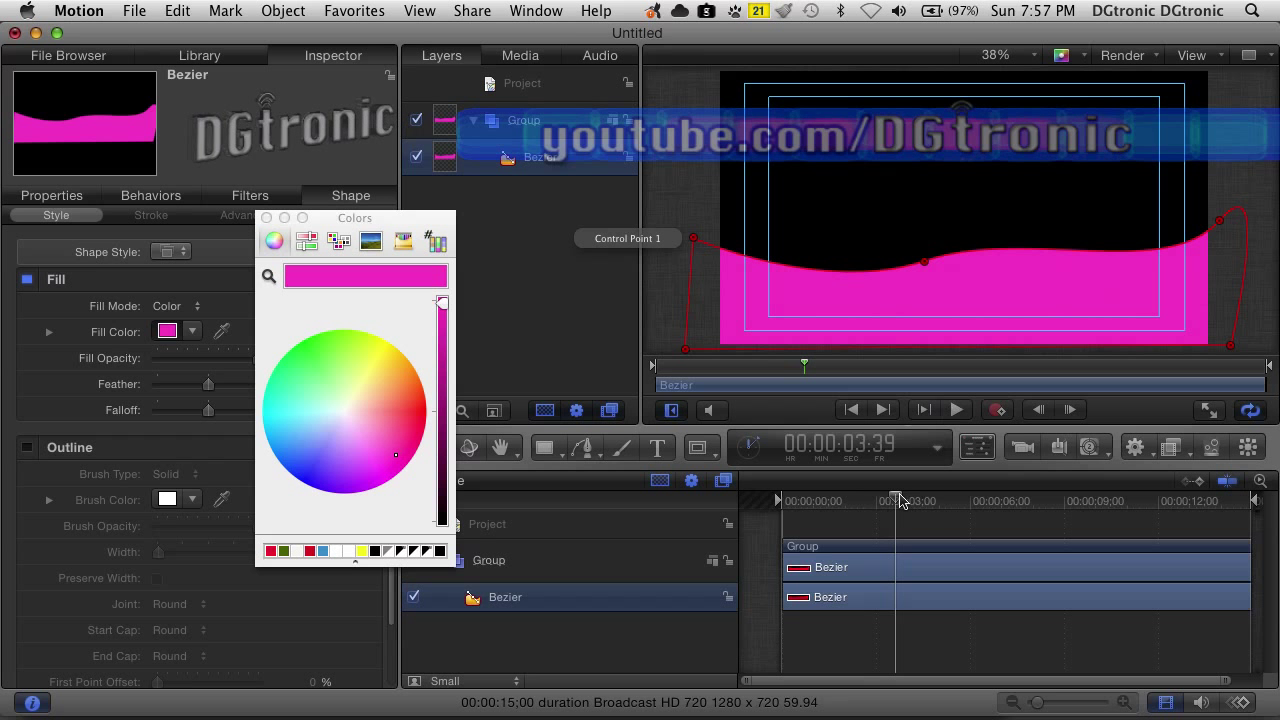
{"action": "left_click_drag", "start_coordinate": [899, 500], "coordinate": [779, 498]}
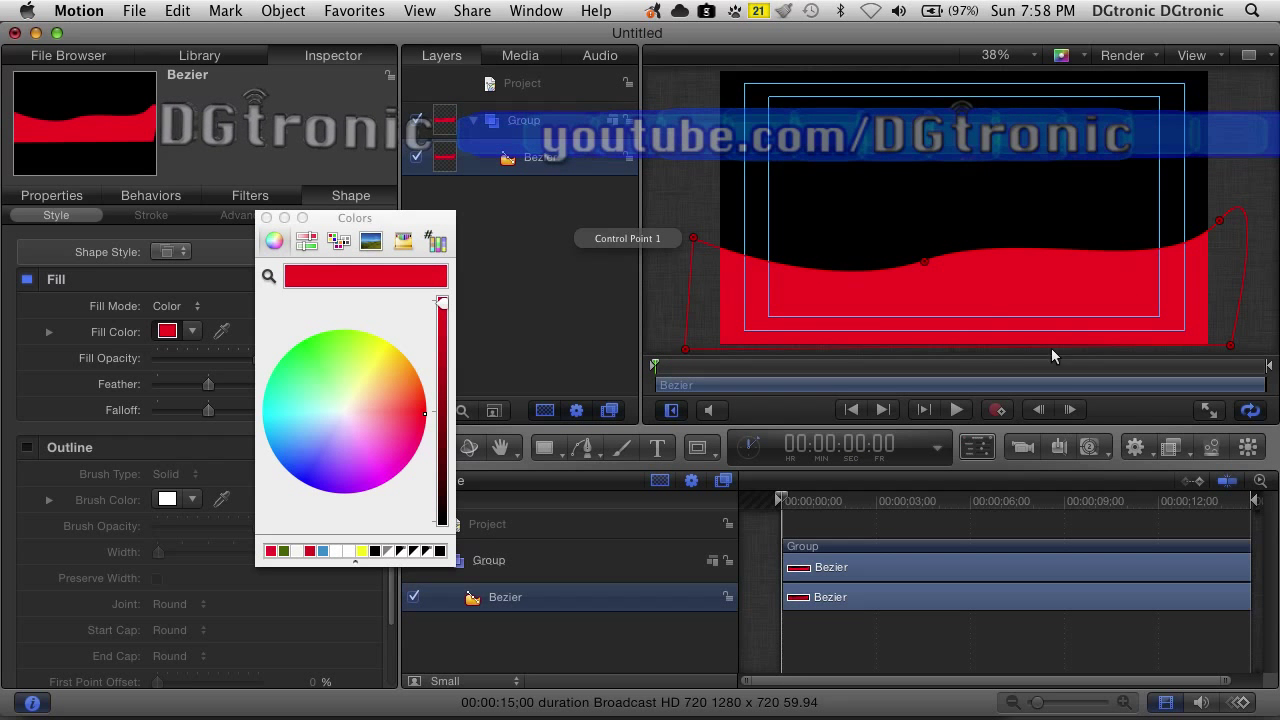
Step: With keyframe recording on, at 00:00:04:51 shift Control Point 2 left into a deeper dip
{"action": "left_click", "coordinate": [997, 410]}
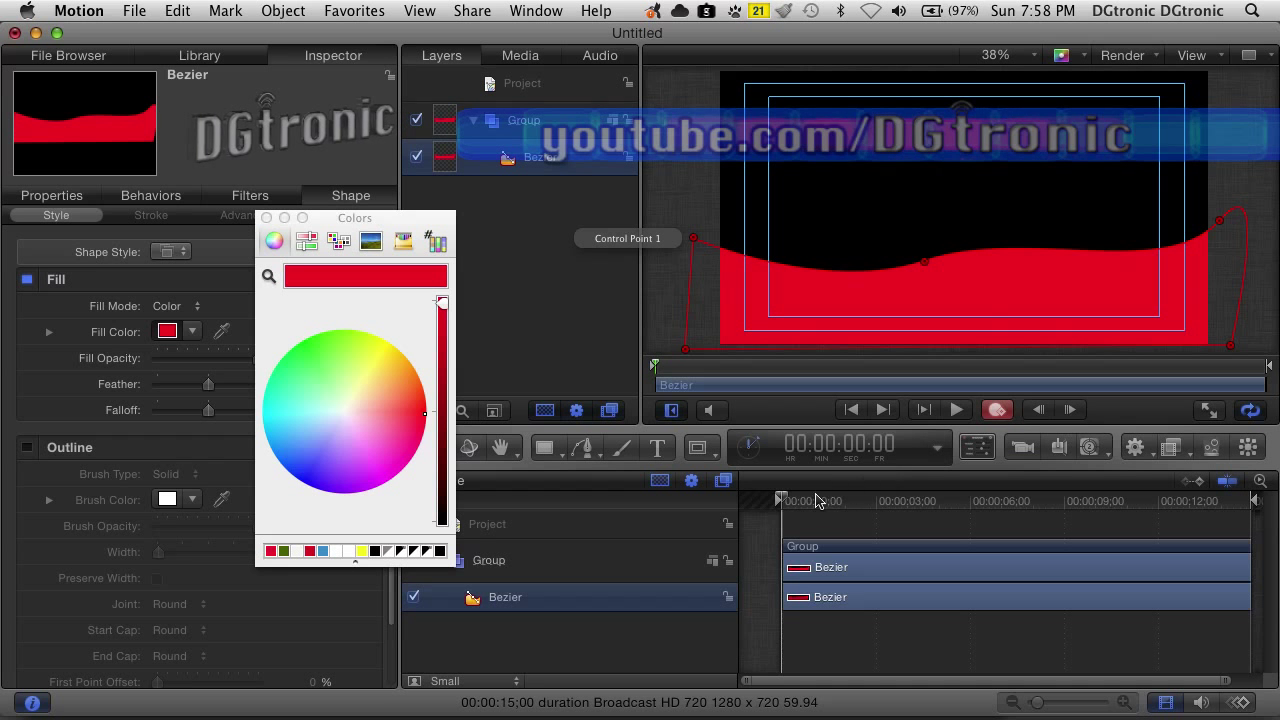
{"action": "left_click_drag", "start_coordinate": [783, 502], "coordinate": [934, 505]}
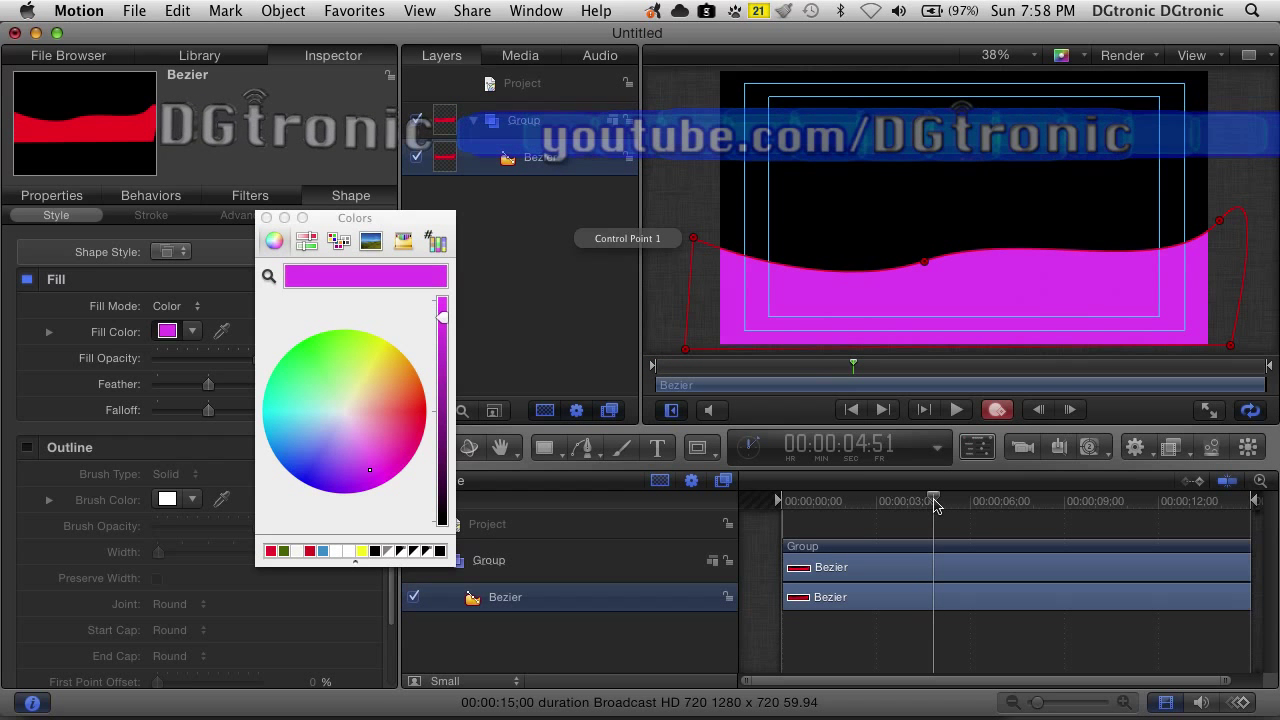
{"action": "left_click", "coordinate": [927, 266]}
{"action": "left_click_drag", "start_coordinate": [927, 266], "coordinate": [806, 268]}
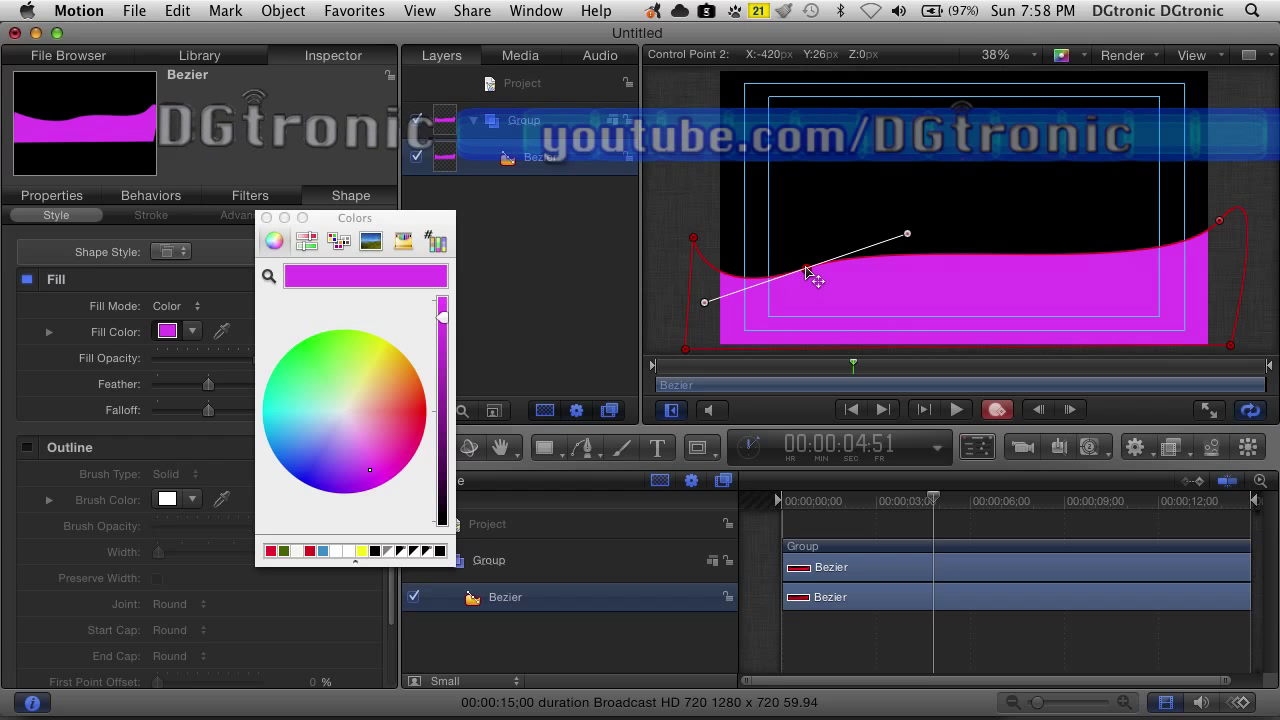
{"action": "left_click_drag", "start_coordinate": [907, 237], "coordinate": [870, 330]}
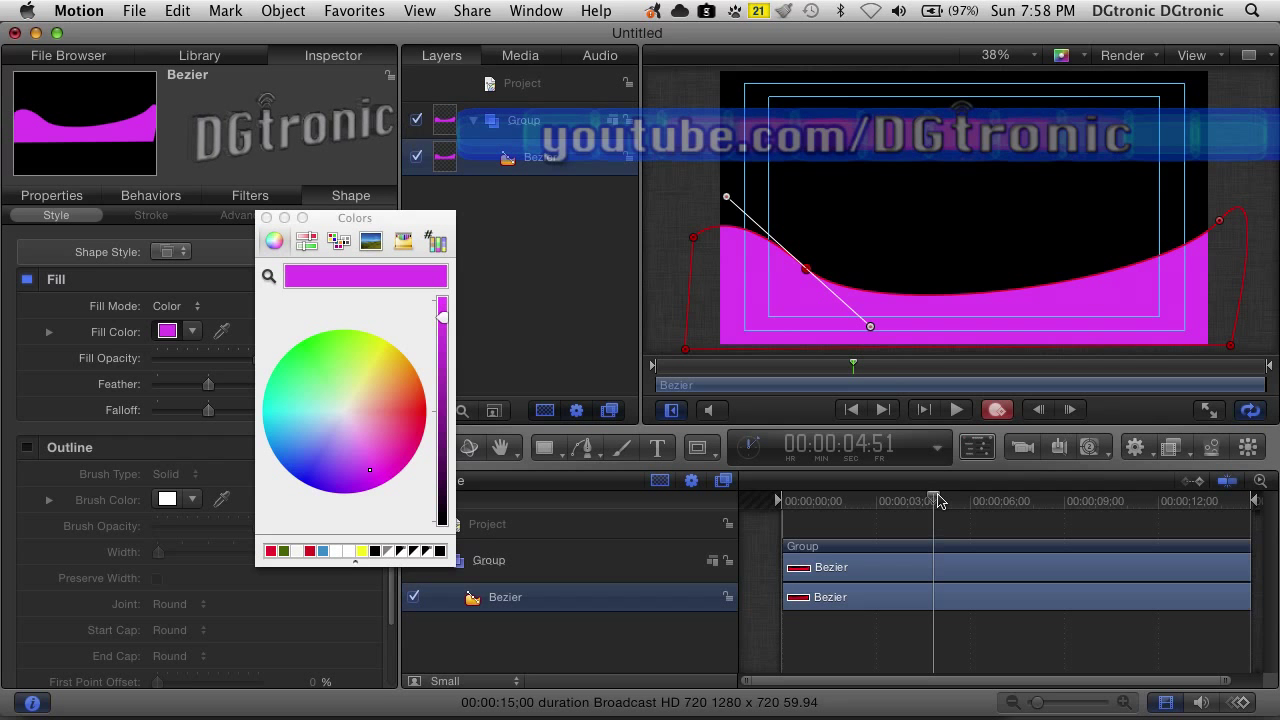
{"action": "left_click_drag", "start_coordinate": [938, 500], "coordinate": [1031, 508]}
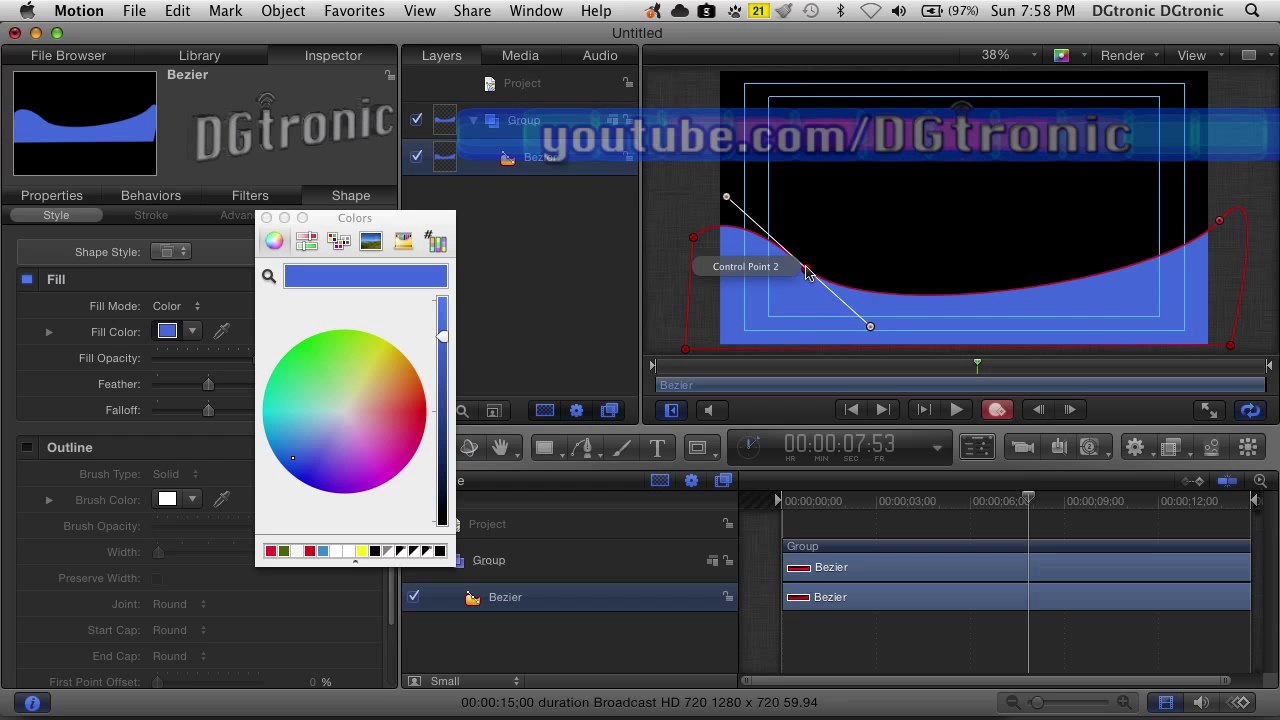
Step: At 00:00:07:53, move Control Point 2 right and flatten the curve into a hump with a rising right end
{"action": "left_click_drag", "start_coordinate": [808, 272], "coordinate": [1137, 280]}
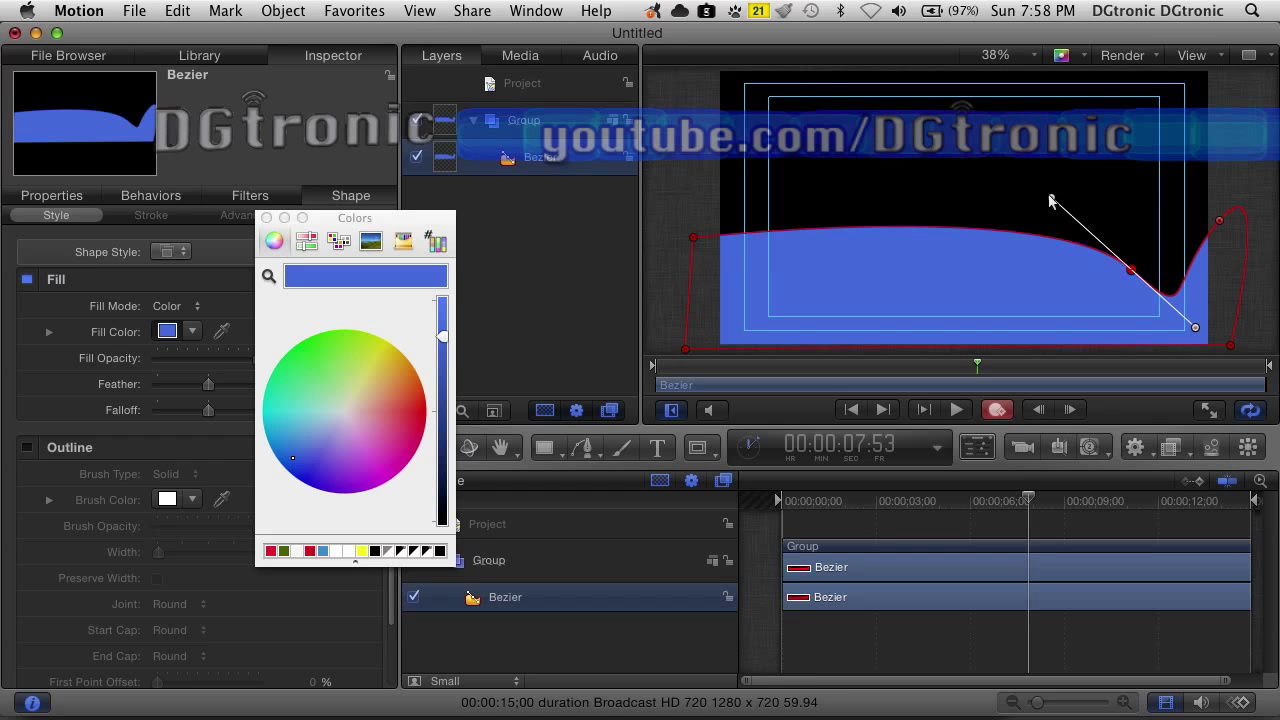
{"action": "left_click_drag", "start_coordinate": [1050, 201], "coordinate": [1066, 331]}
{"action": "left_click_drag", "start_coordinate": [1194, 211], "coordinate": [1277, 174]}
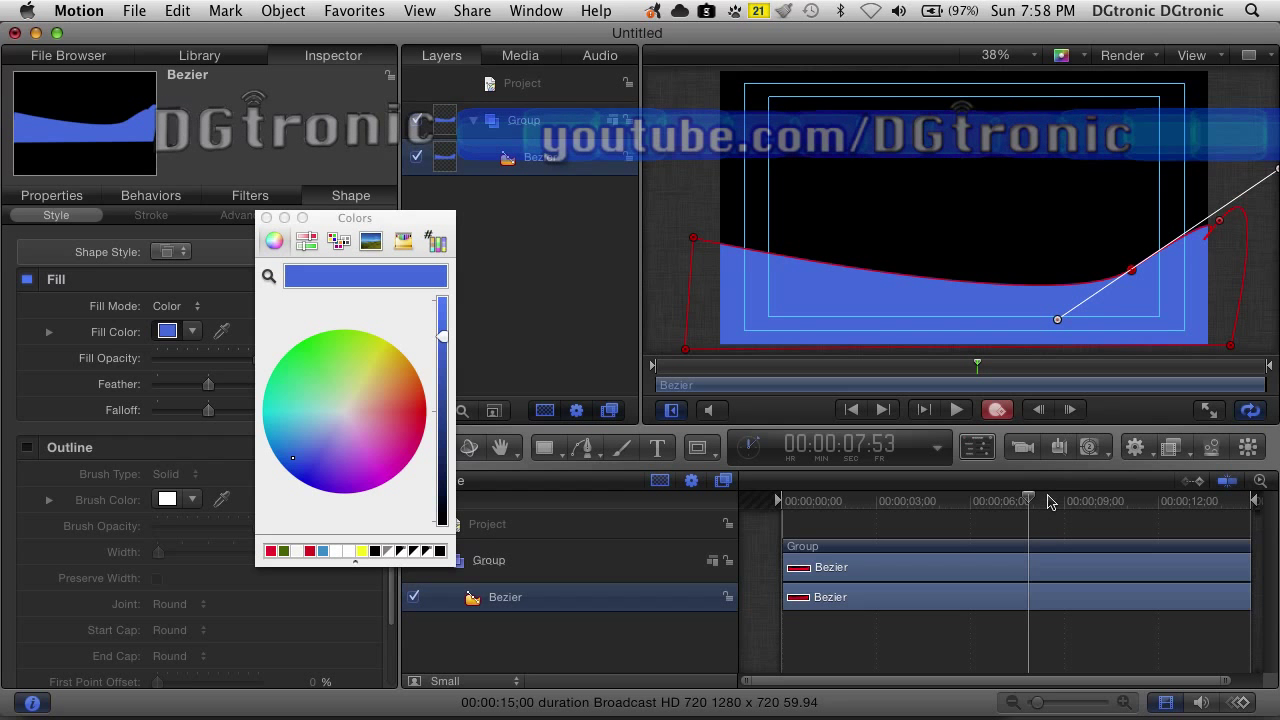
{"action": "left_click_drag", "start_coordinate": [1033, 501], "coordinate": [1172, 503]}
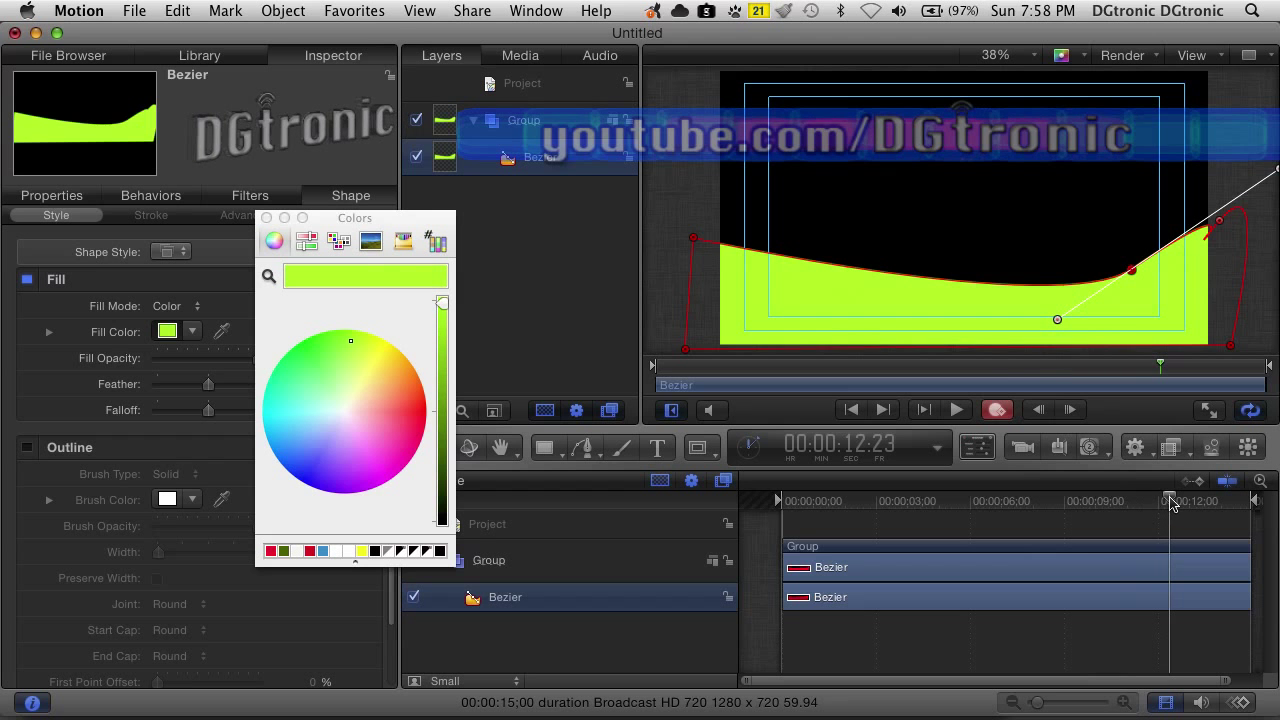
Step: At 00:00:12:23, pull Control Point 2 left and angle its tangent up-left to form a deep bowl
{"action": "left_click_drag", "start_coordinate": [1131, 270], "coordinate": [834, 305]}
{"action": "left_click_drag", "start_coordinate": [760, 355], "coordinate": [707, 277]}
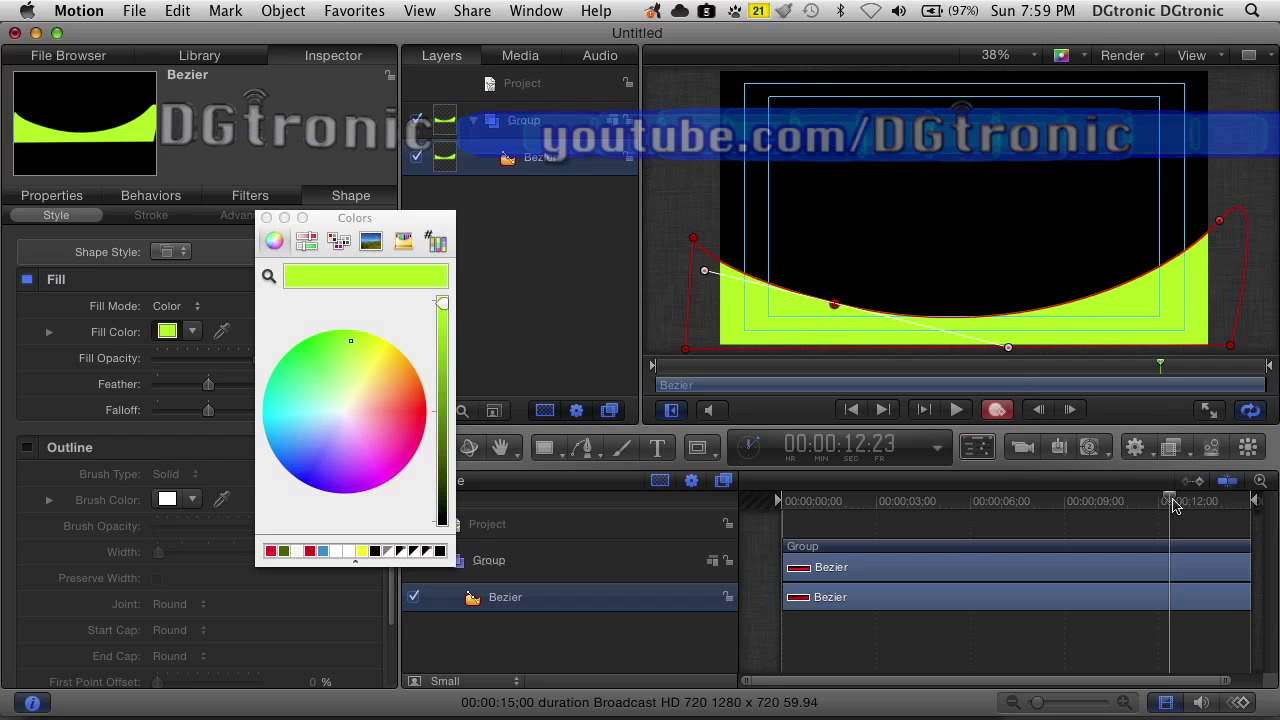
{"action": "left_click_drag", "start_coordinate": [1172, 503], "coordinate": [1256, 503]}
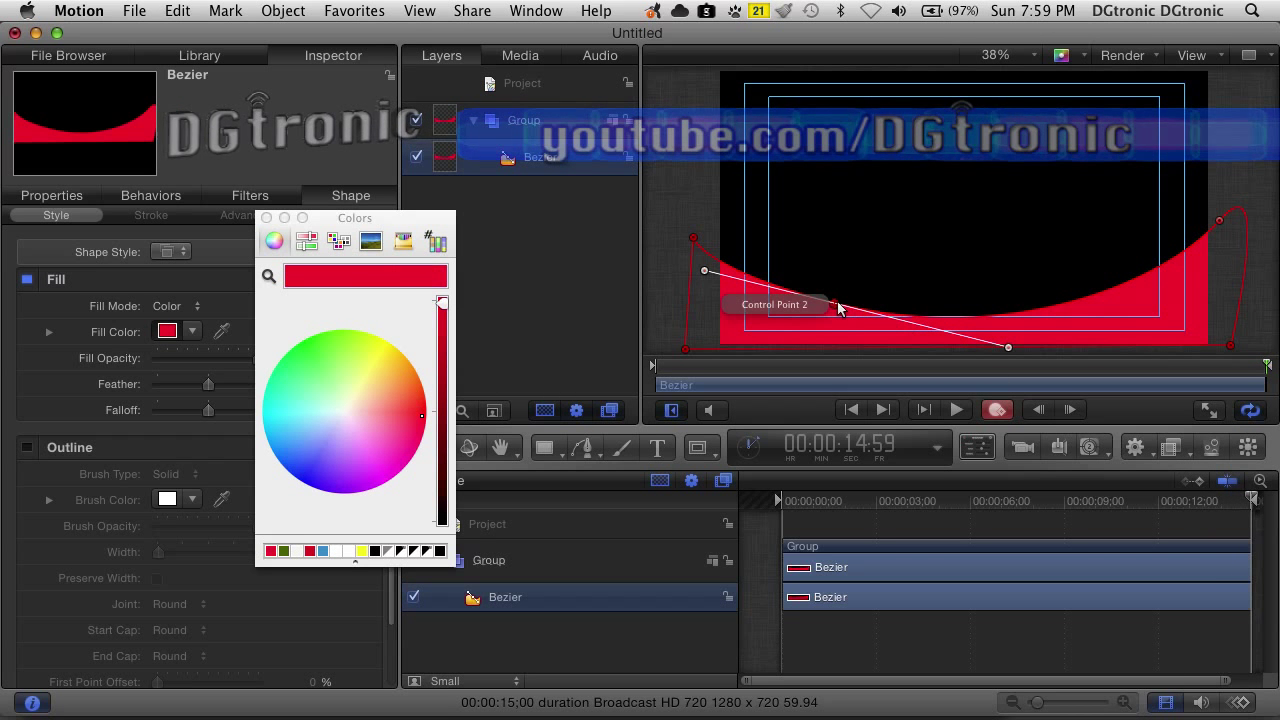
Step: At 00:00:14:59, raise Control Point 2 into a broad hump, then turn keyframe recording off
{"action": "left_click_drag", "start_coordinate": [836, 304], "coordinate": [850, 225]}
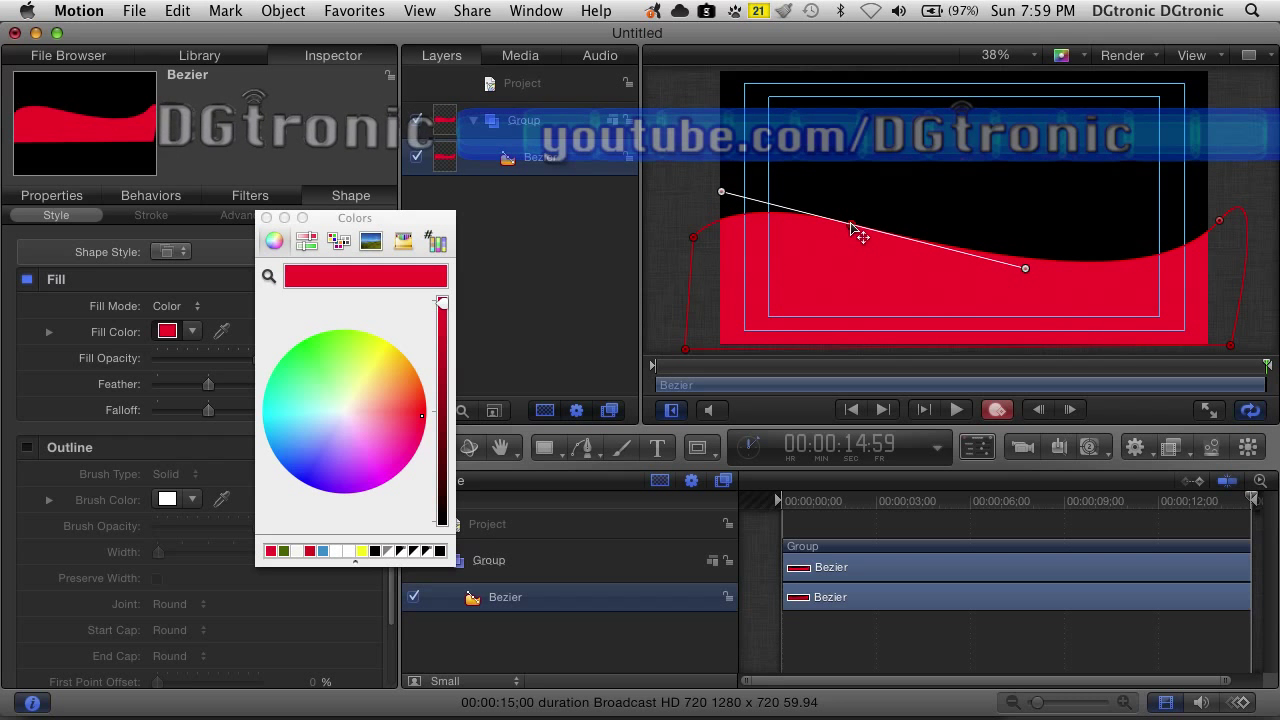
{"action": "left_click_drag", "start_coordinate": [722, 195], "coordinate": [722, 295]}
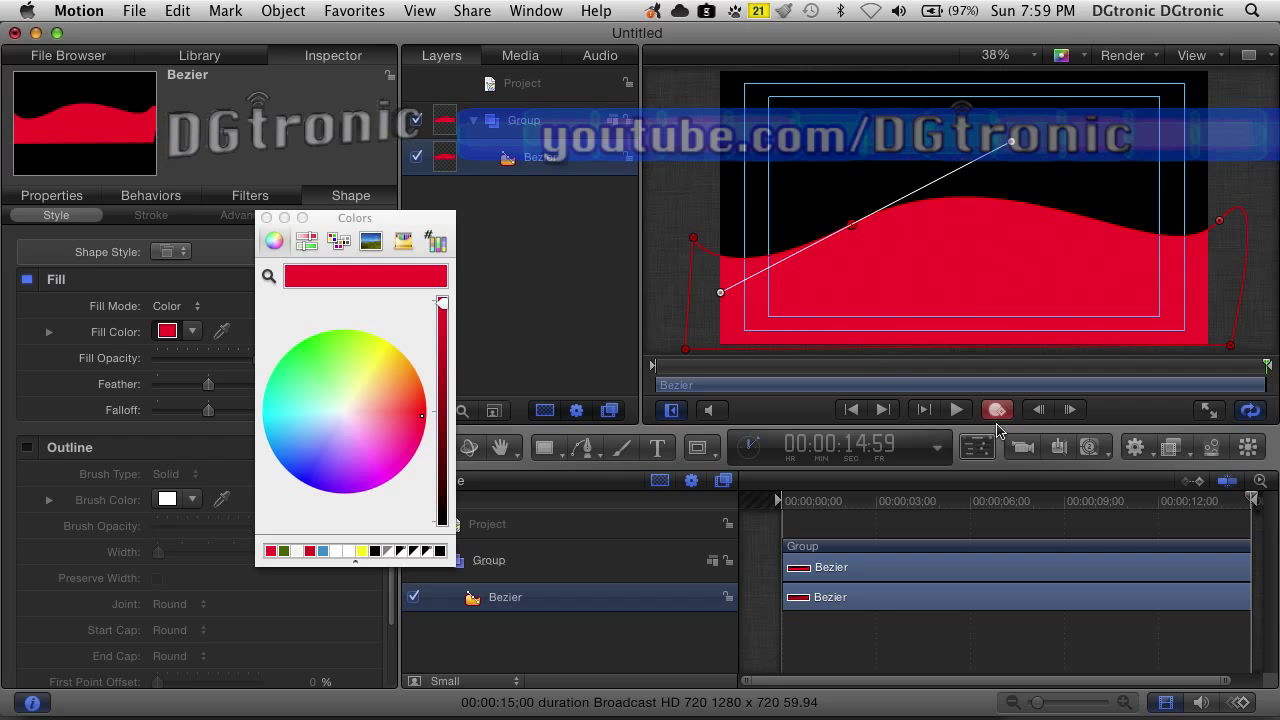
{"action": "left_click", "coordinate": [997, 410]}
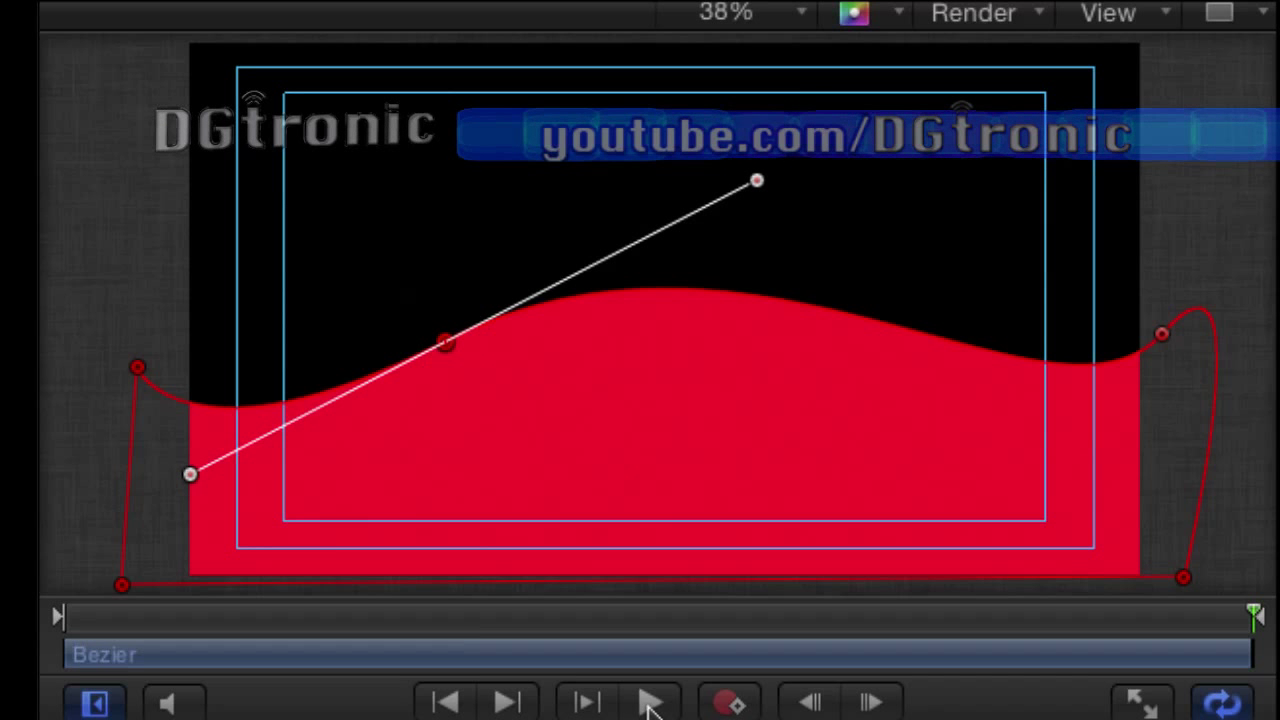
Step: Play the finished animation to watch the red wave change shape
{"action": "left_click", "coordinate": [650, 704]}
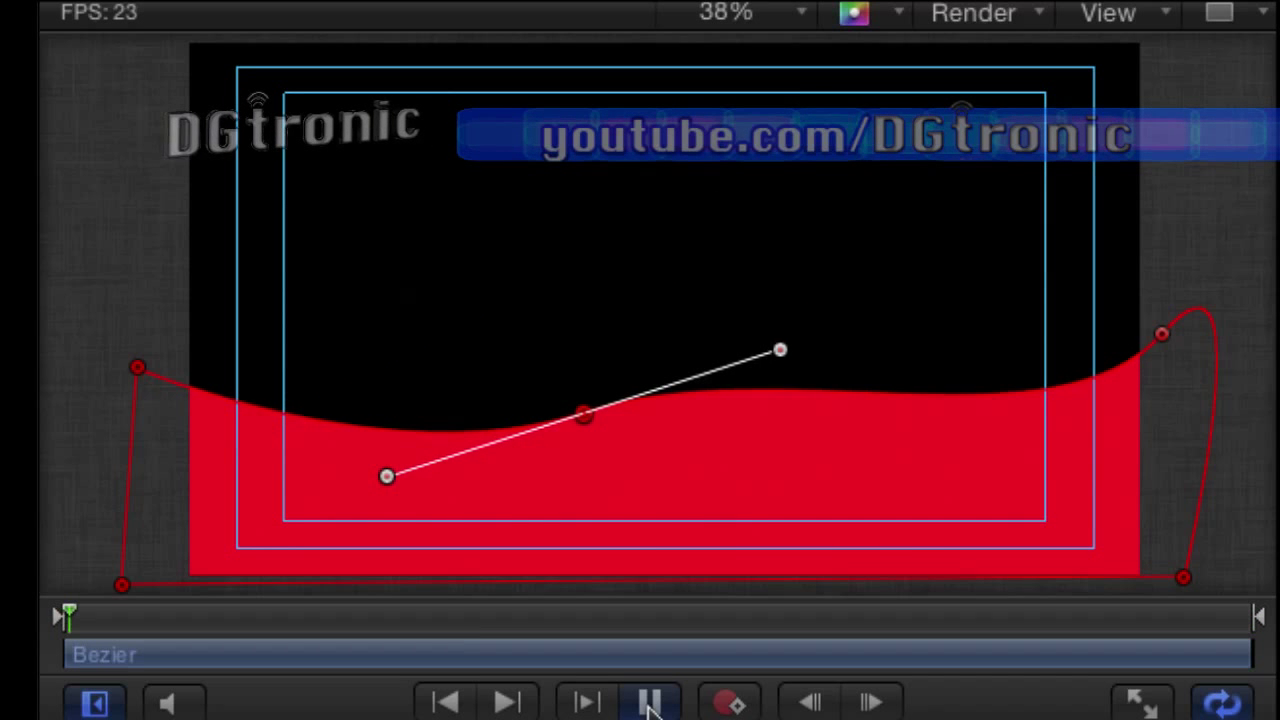